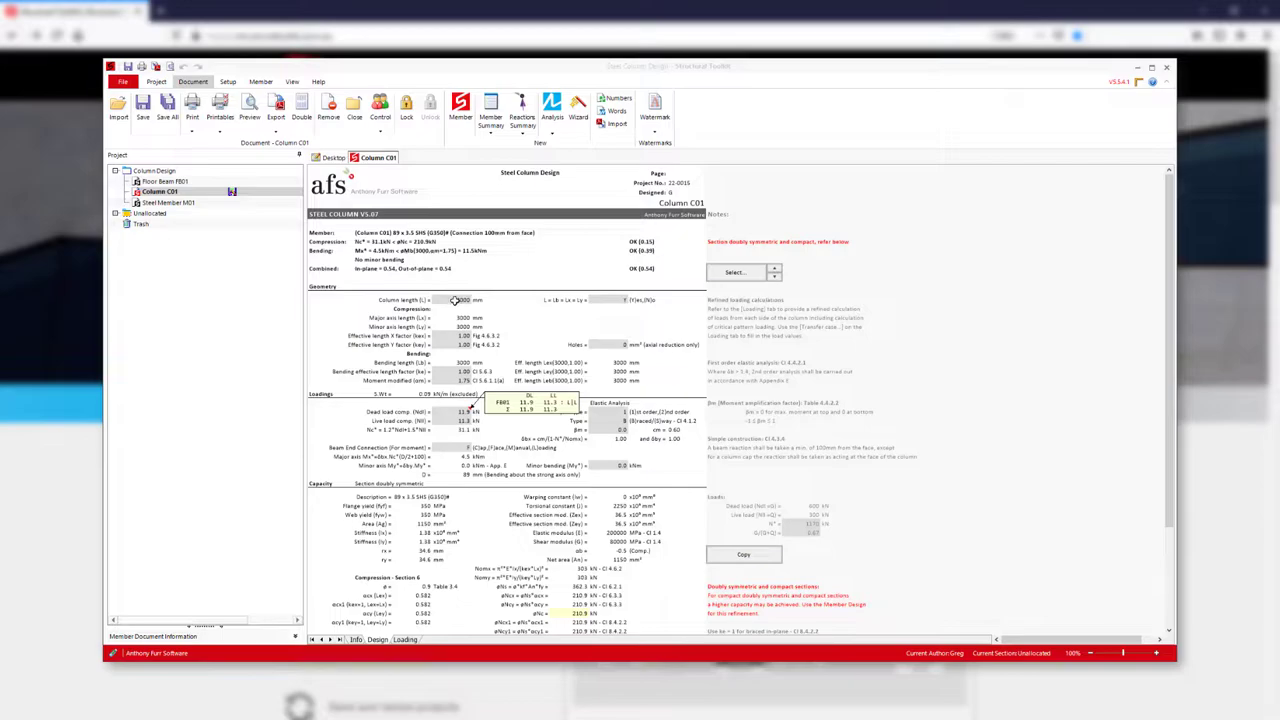
- Set Column C01's column length to 2700 mm
double_click(455, 300)
type("2700")
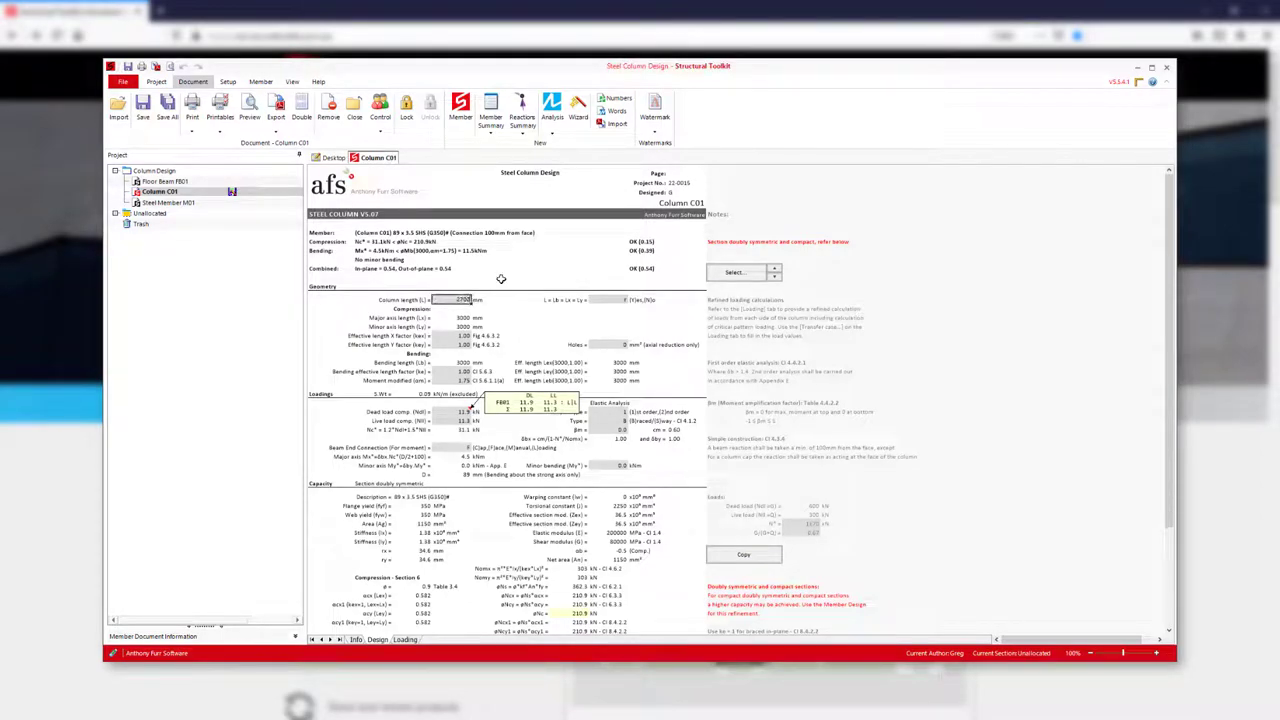
key("Tab")
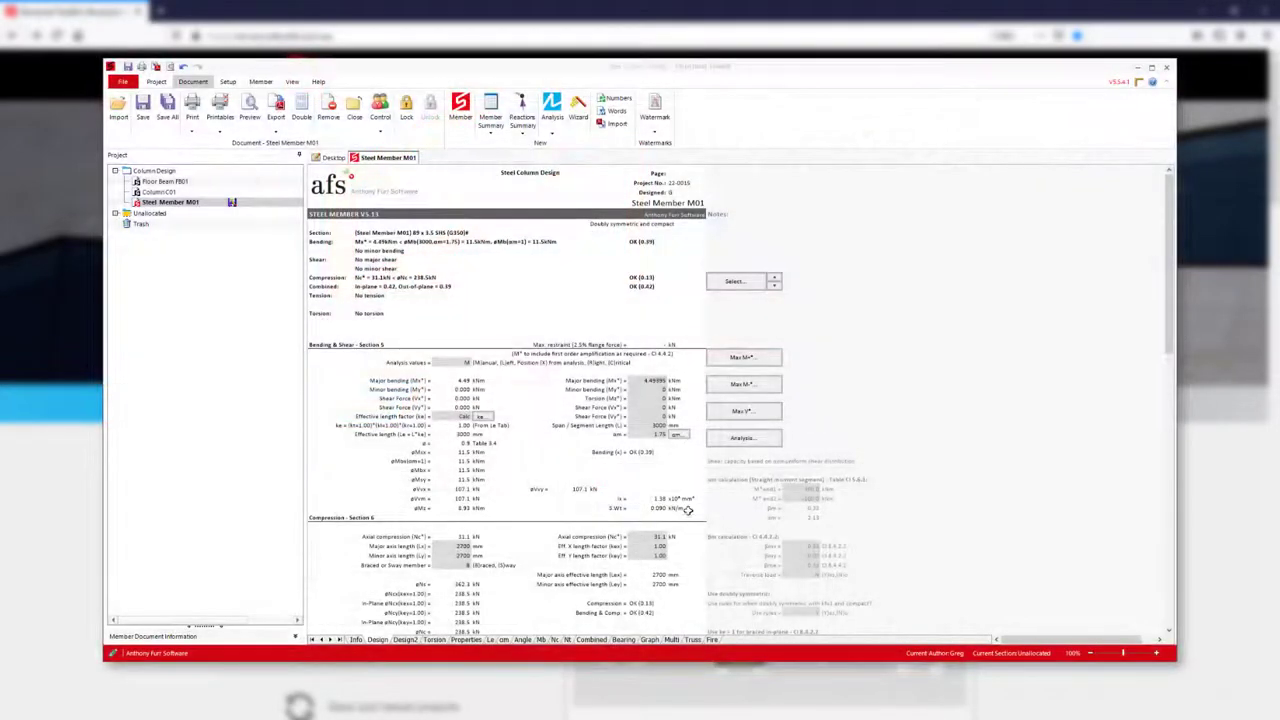
- Change Steel Member M01's span/segment length from 3000 to 2700 mm
left_click(658, 425)
key("BackSpace")
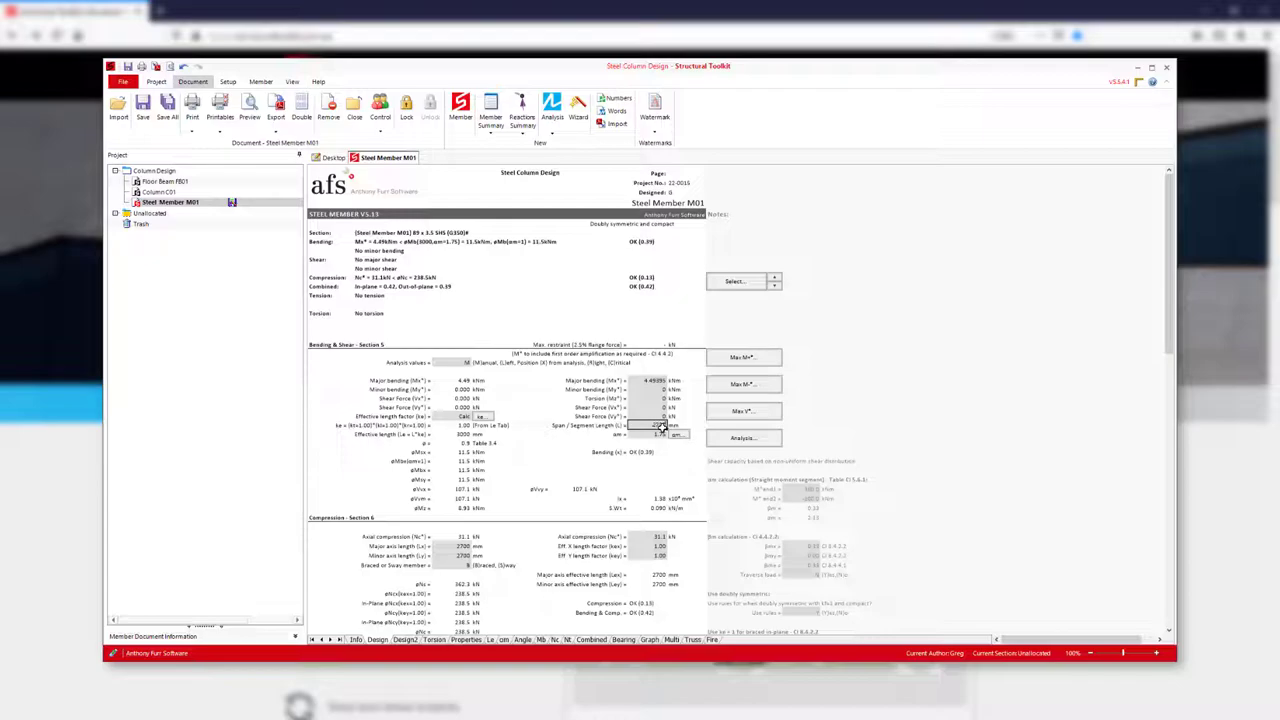
type("2700")
key("Tab")
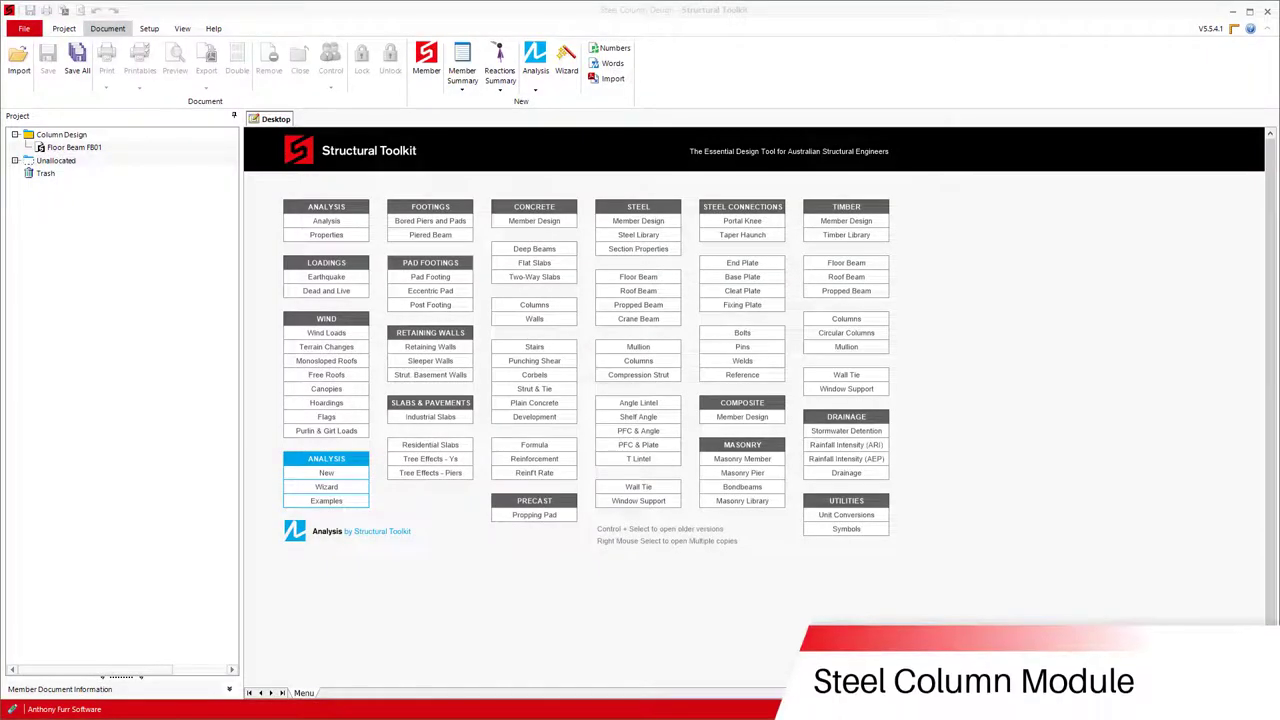
- Start a new Steel Columns design and keep the default name Column C01
left_click(645, 361)
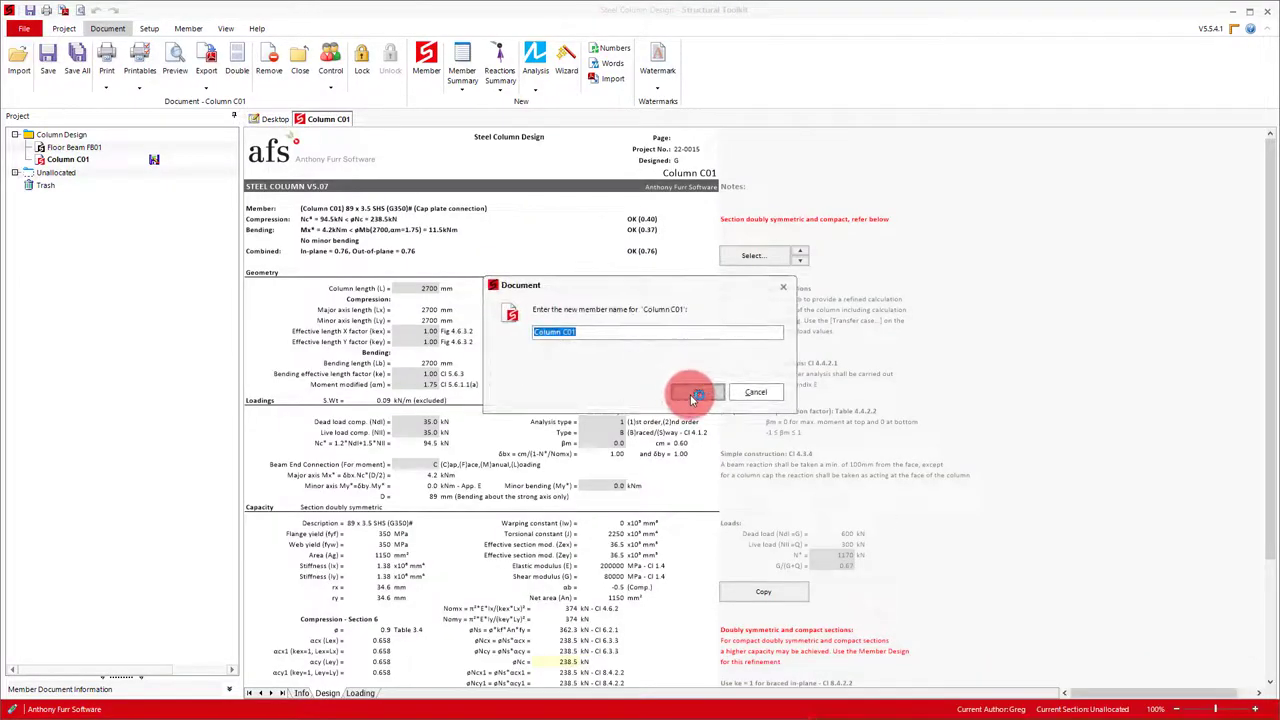
left_click(699, 389)
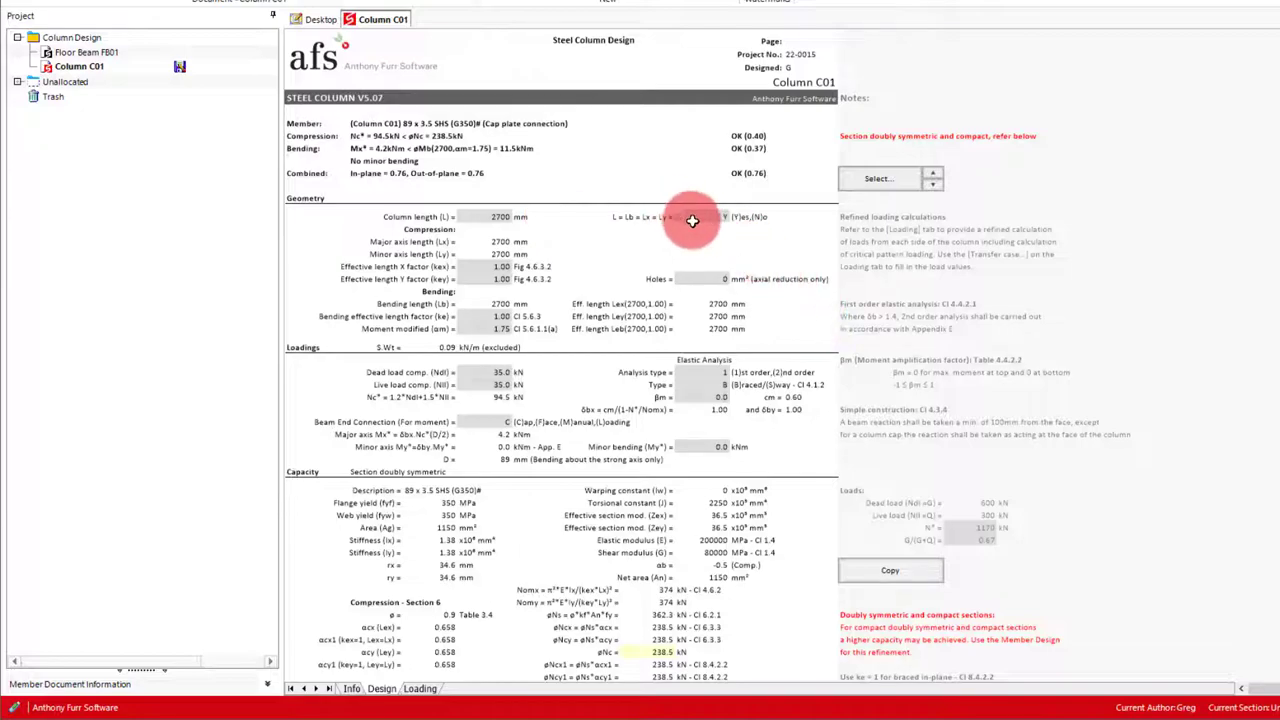
left_click(726, 217)
left_click(735, 217)
left_click(755, 240)
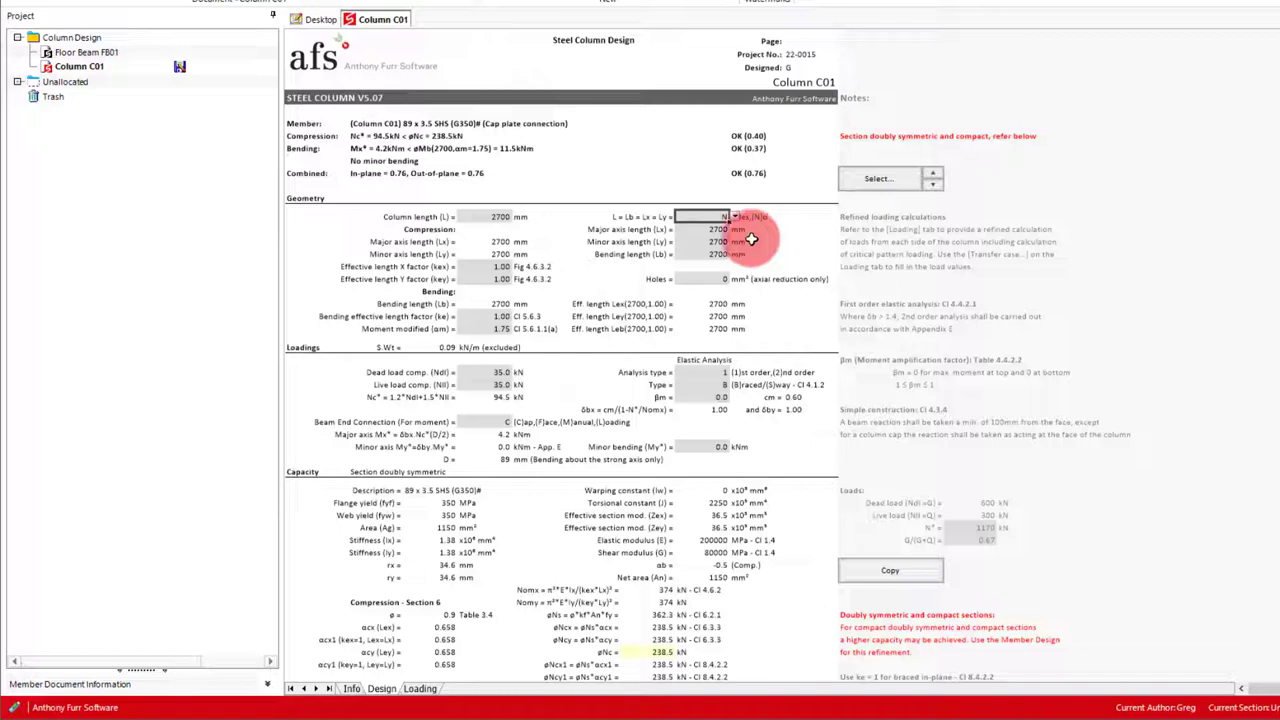
left_click(736, 217)
left_click(738, 230)
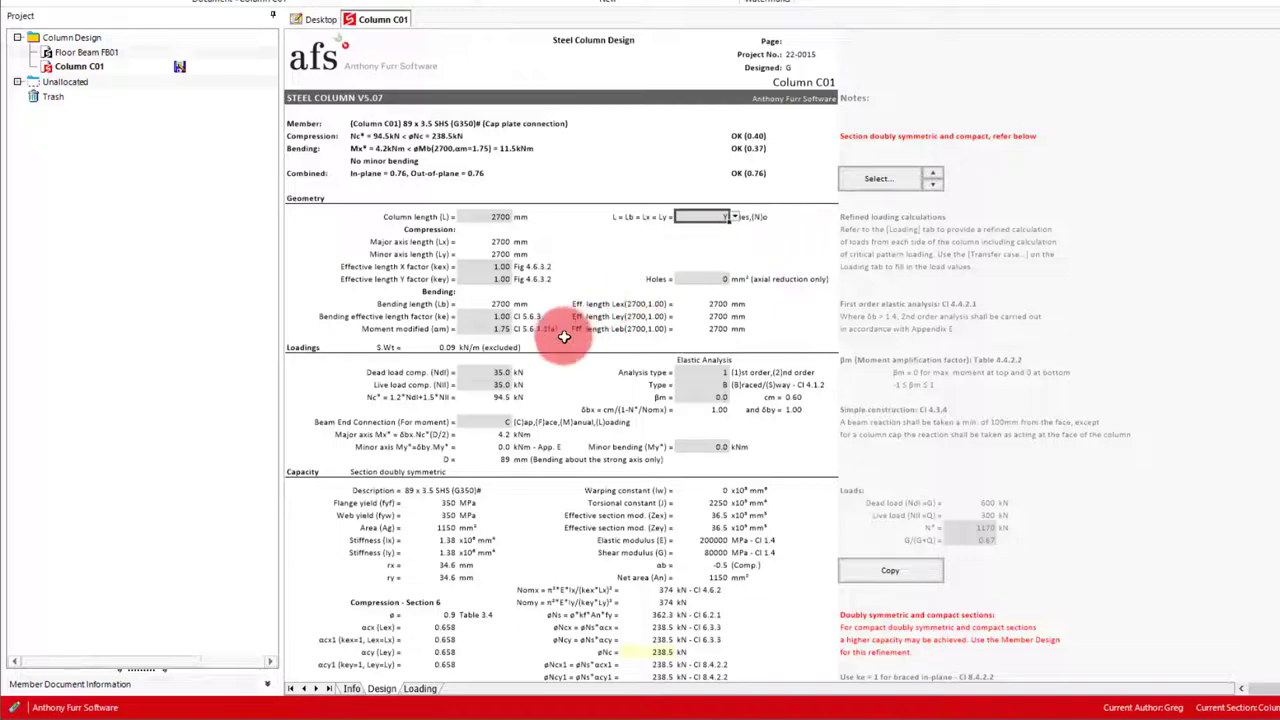
- Replace Column C01's dead and live loads with Floor Beam FB01's left-end reaction (N* 31.1 kN)
left_click_drag(500, 372, 503, 386)
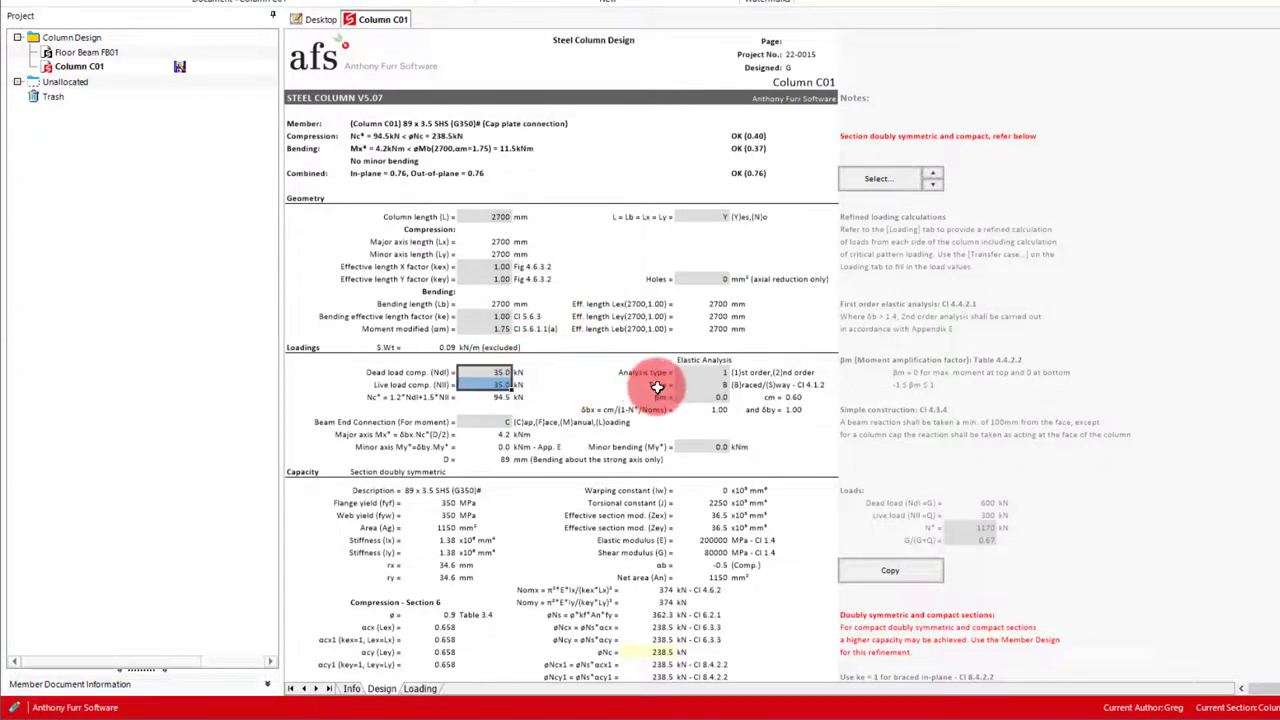
key("Delete")
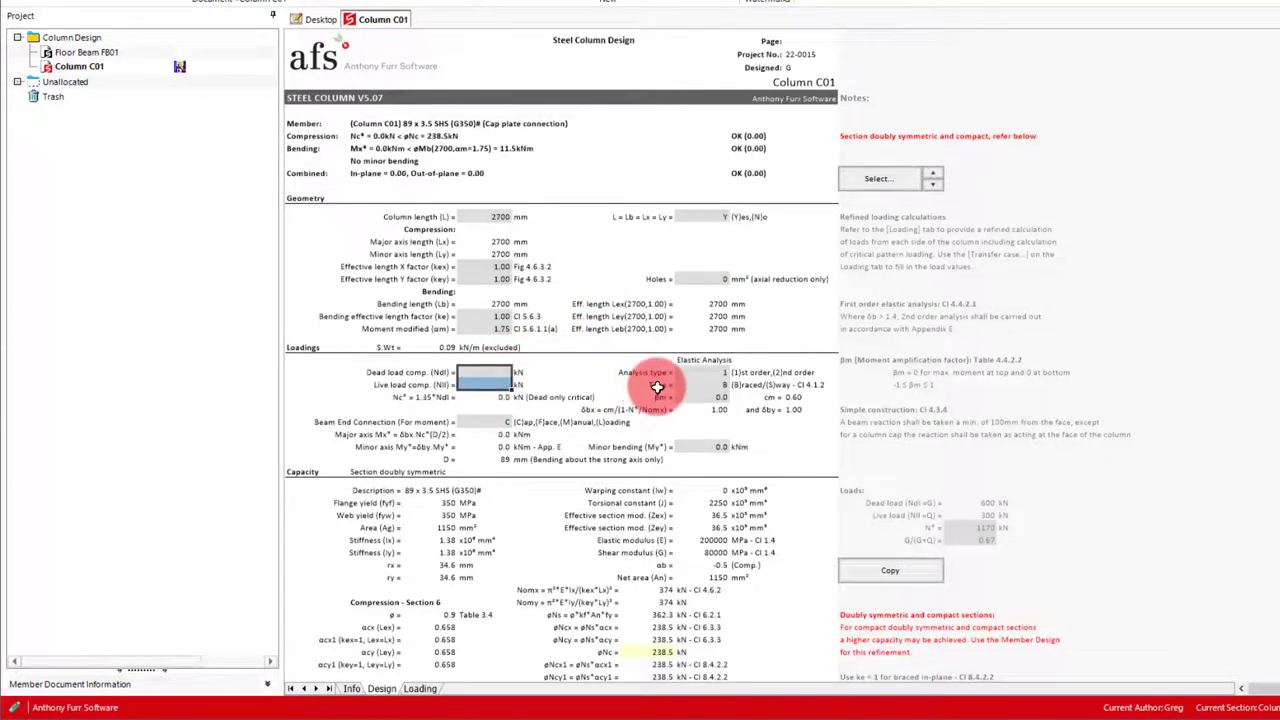
right_click(498, 379)
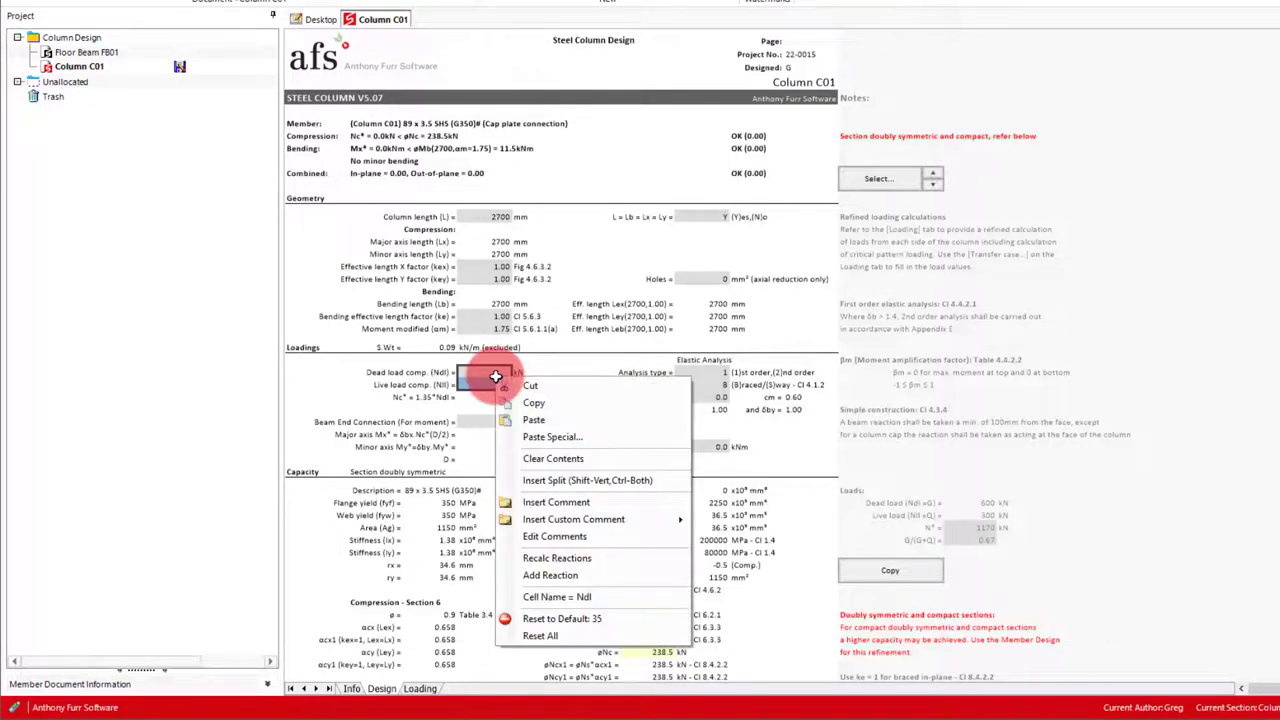
left_click(564, 571)
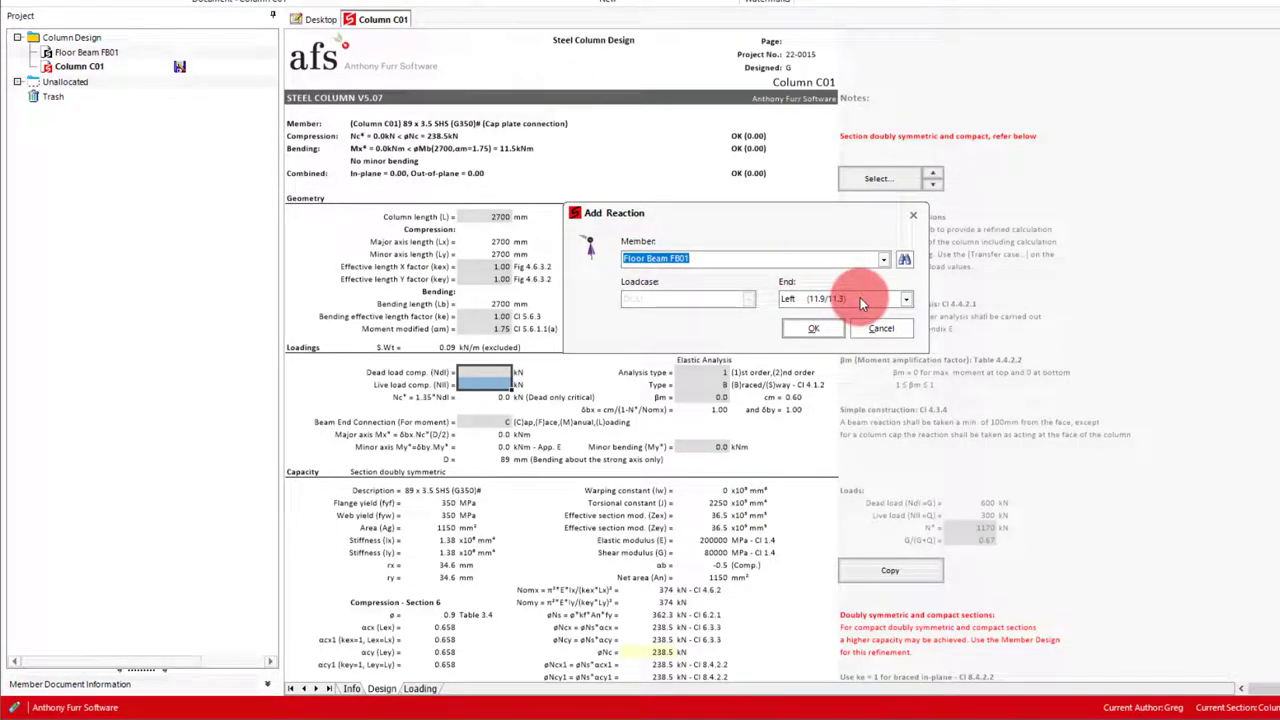
left_click(818, 328)
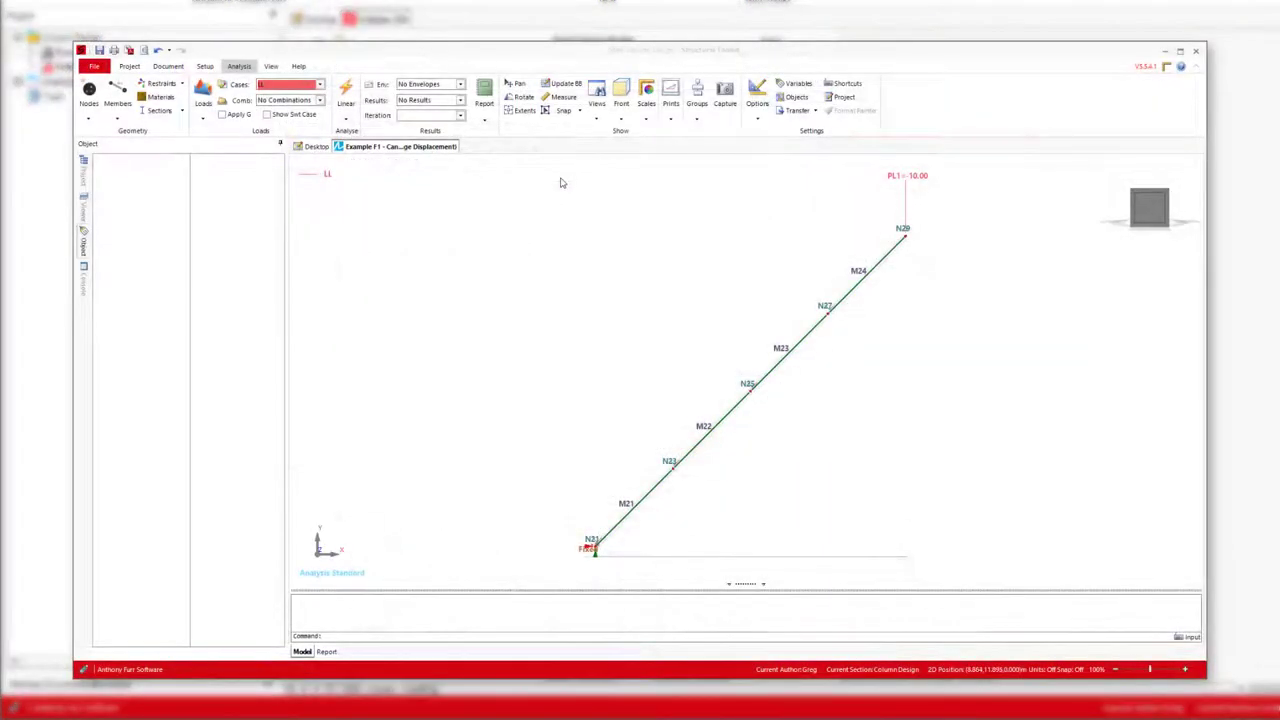
- Run a Second-Order Direct analysis, dismiss its messages, and show the deflection diagrams
left_click(346, 118)
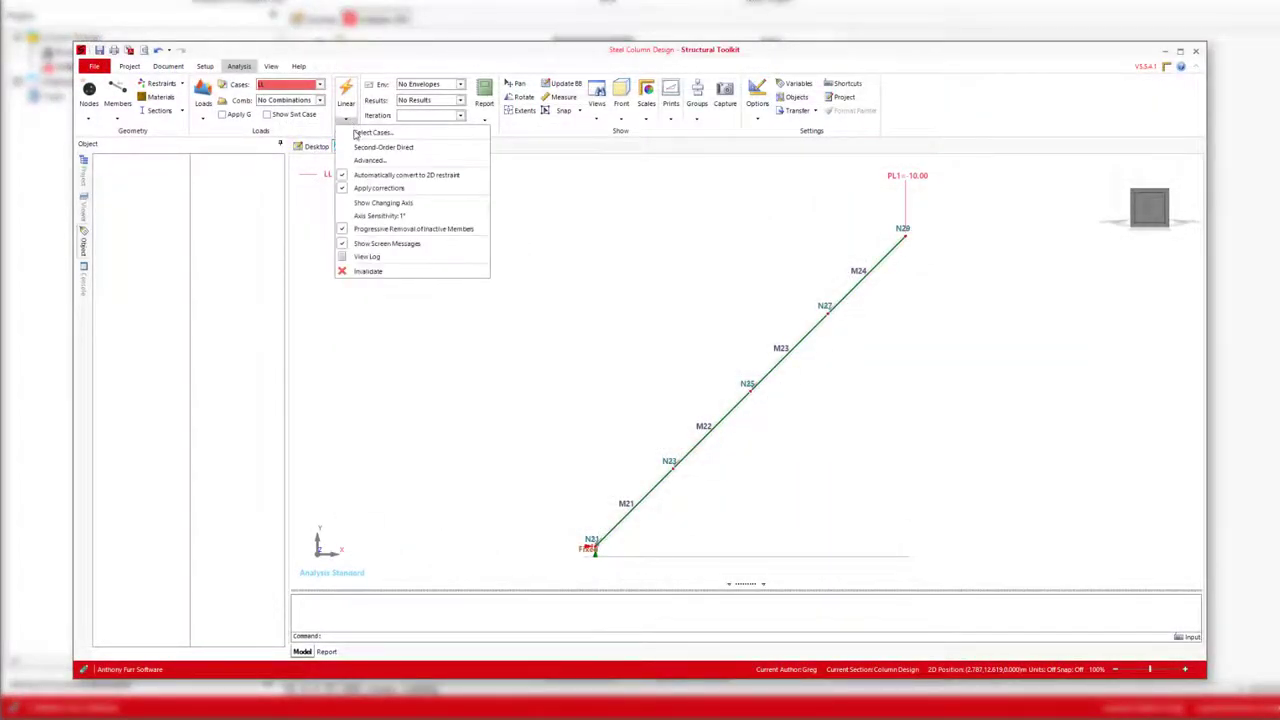
left_click(357, 148)
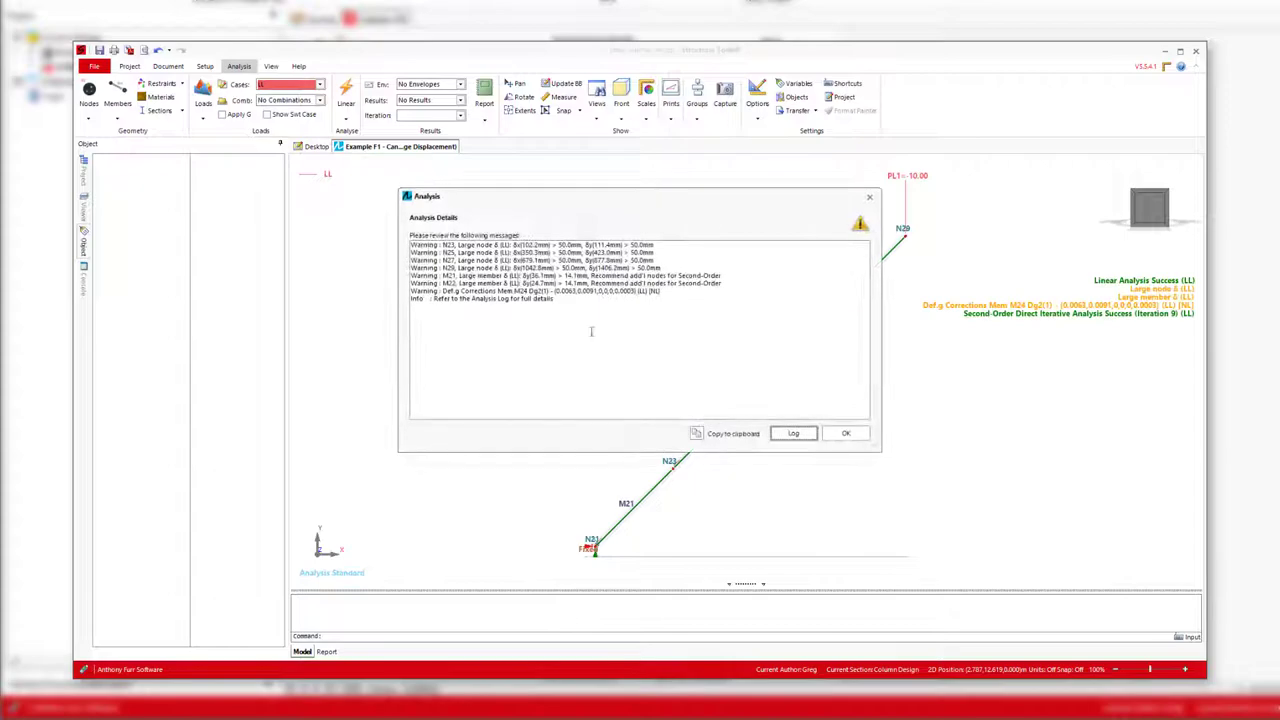
left_click(845, 433)
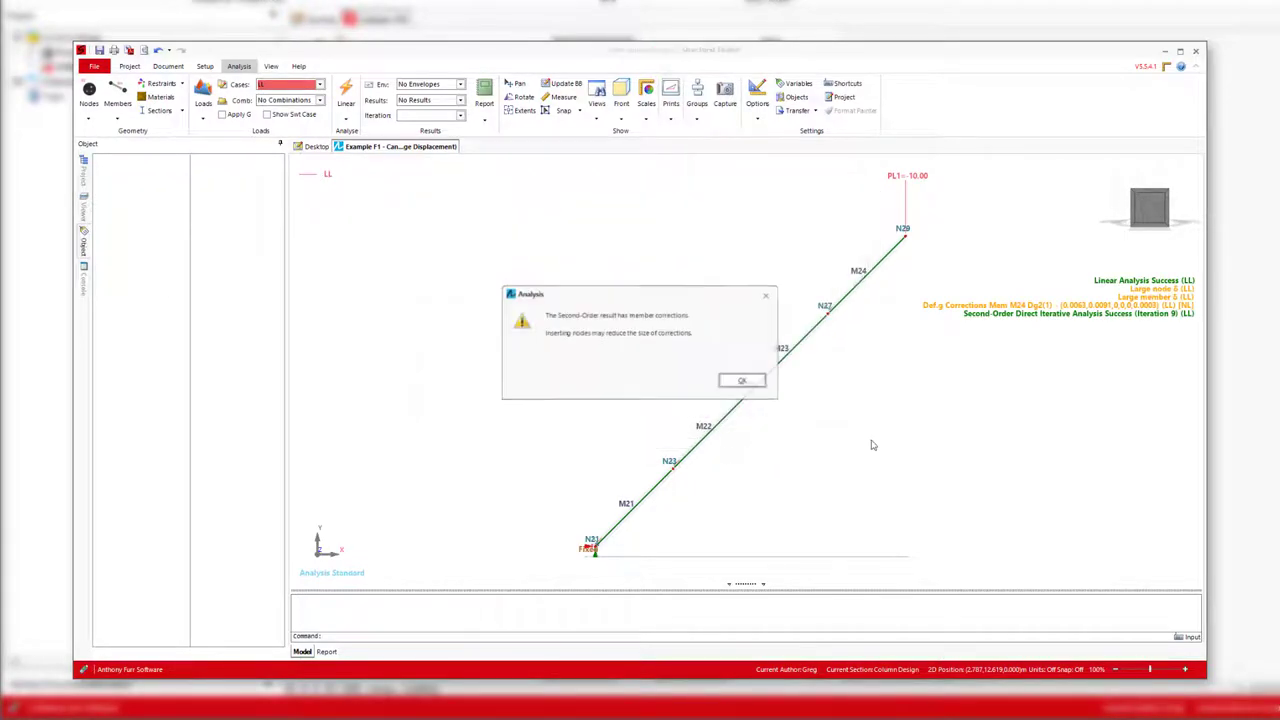
left_click(743, 382)
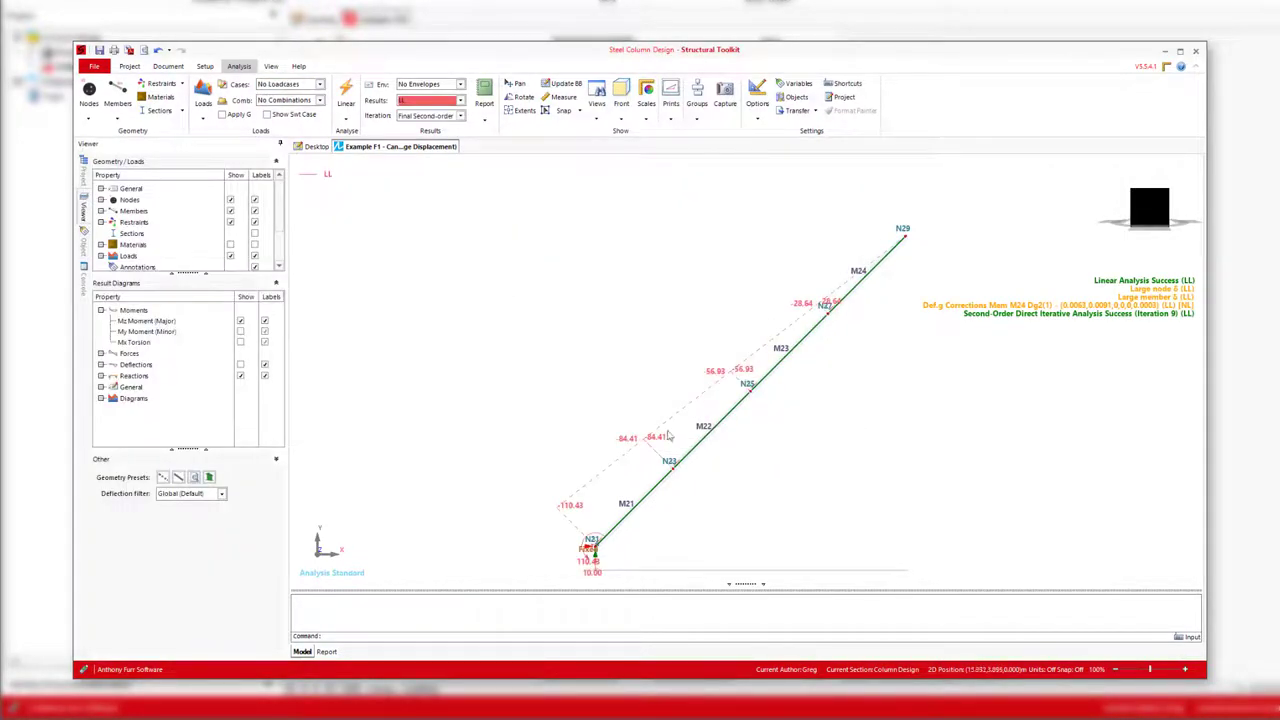
left_click(240, 365)
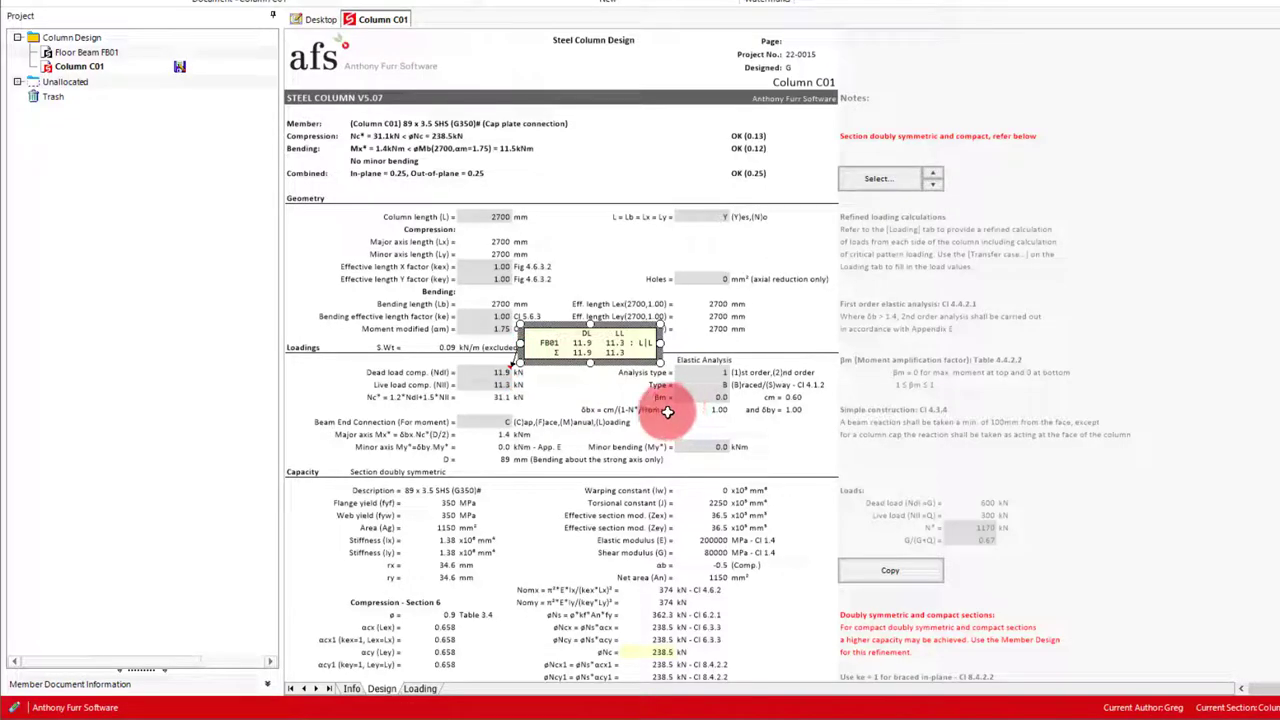
left_click(510, 422)
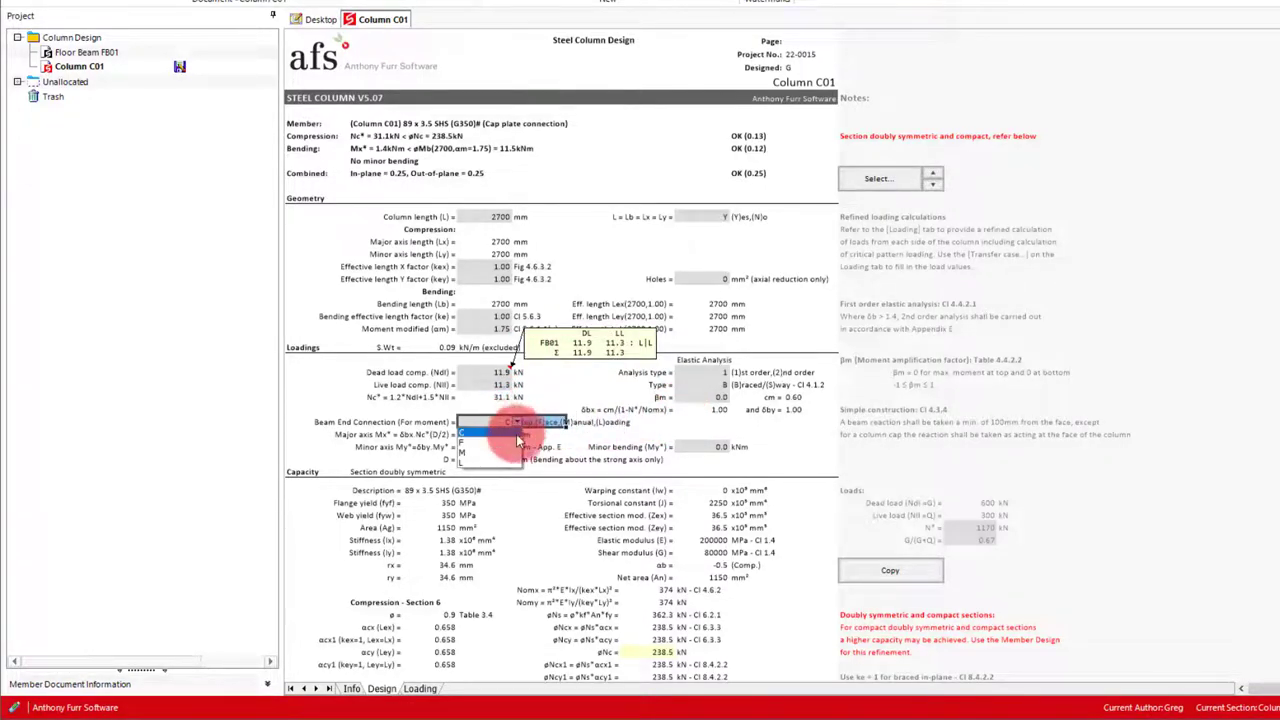
left_click(512, 458)
left_click(560, 462)
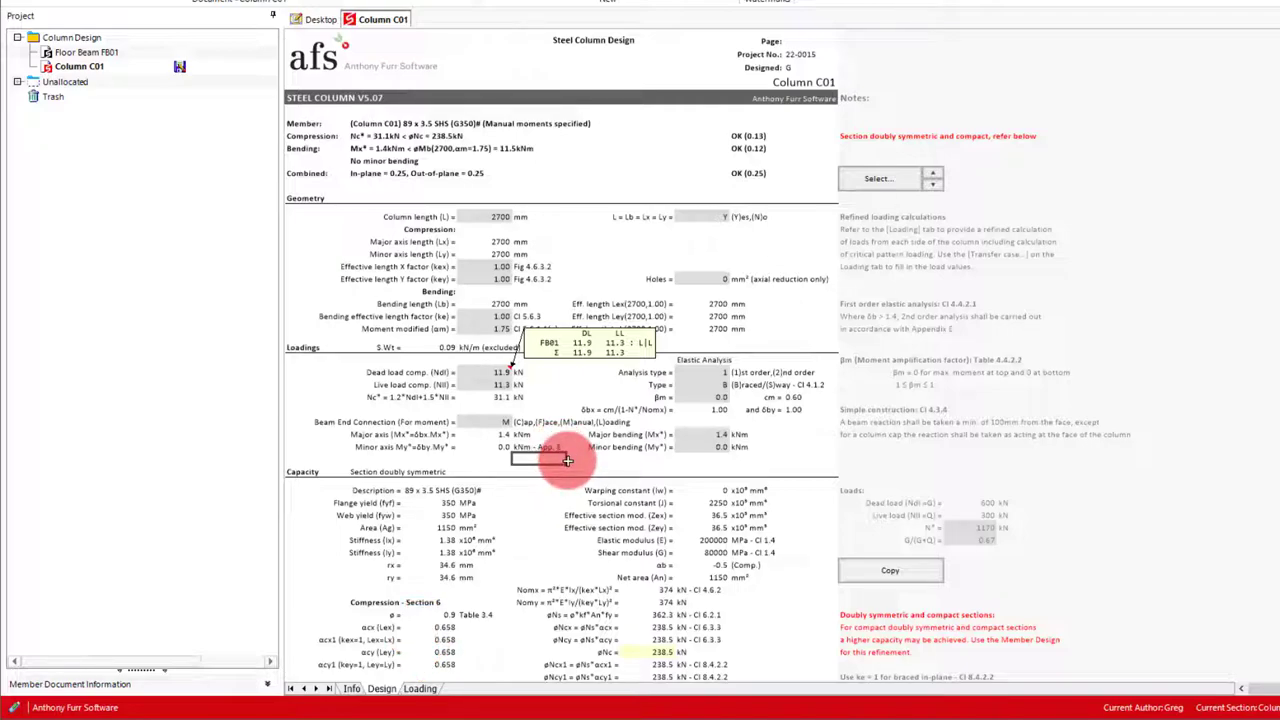
left_click(495, 422)
left_click(517, 422)
left_click(503, 444)
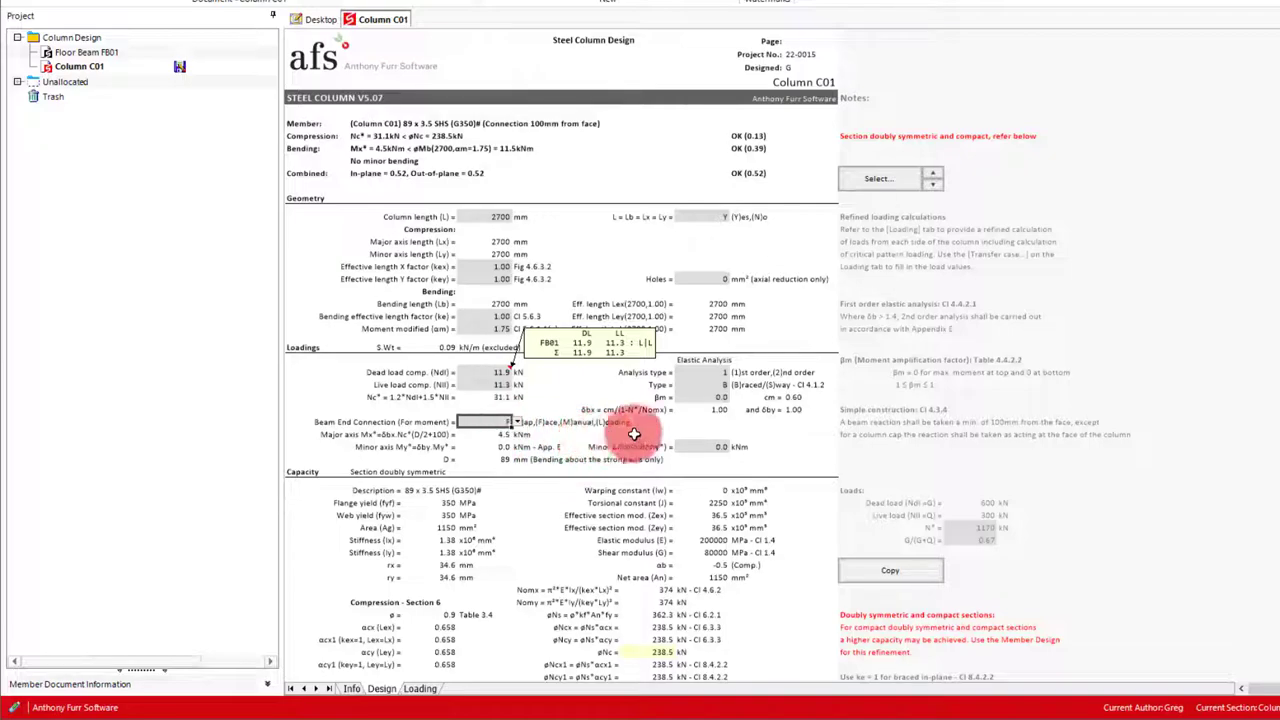
scroll(676, 434, "down", 3)
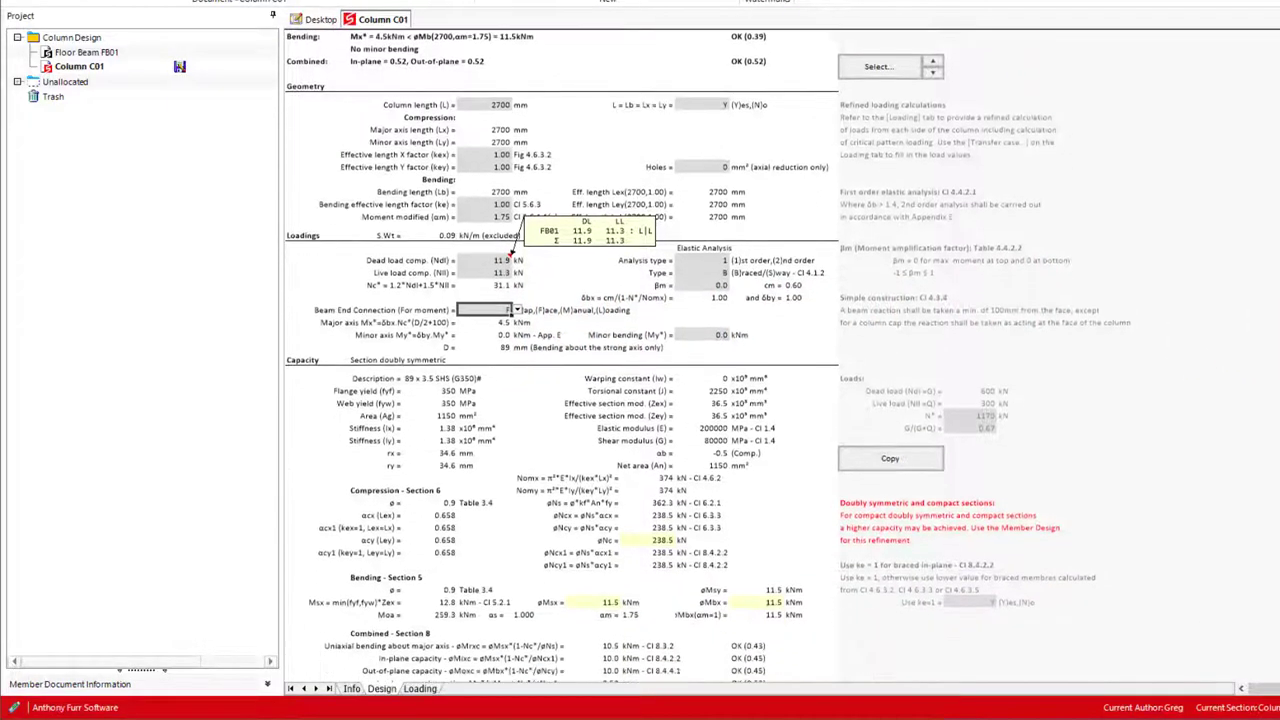
scroll(560, 350, "down", 2)
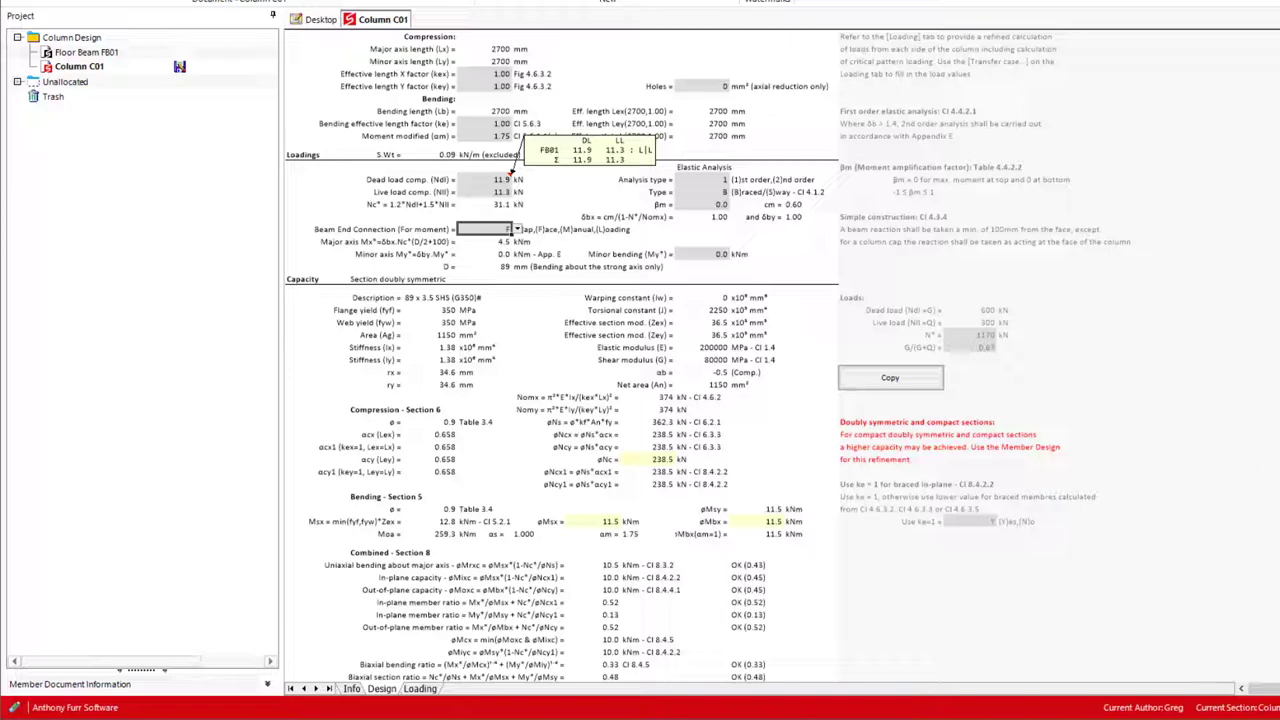
- Switch Column C01's sheet to the Loading tab to show the loading calculations
scroll(560, 360, "up", 5)
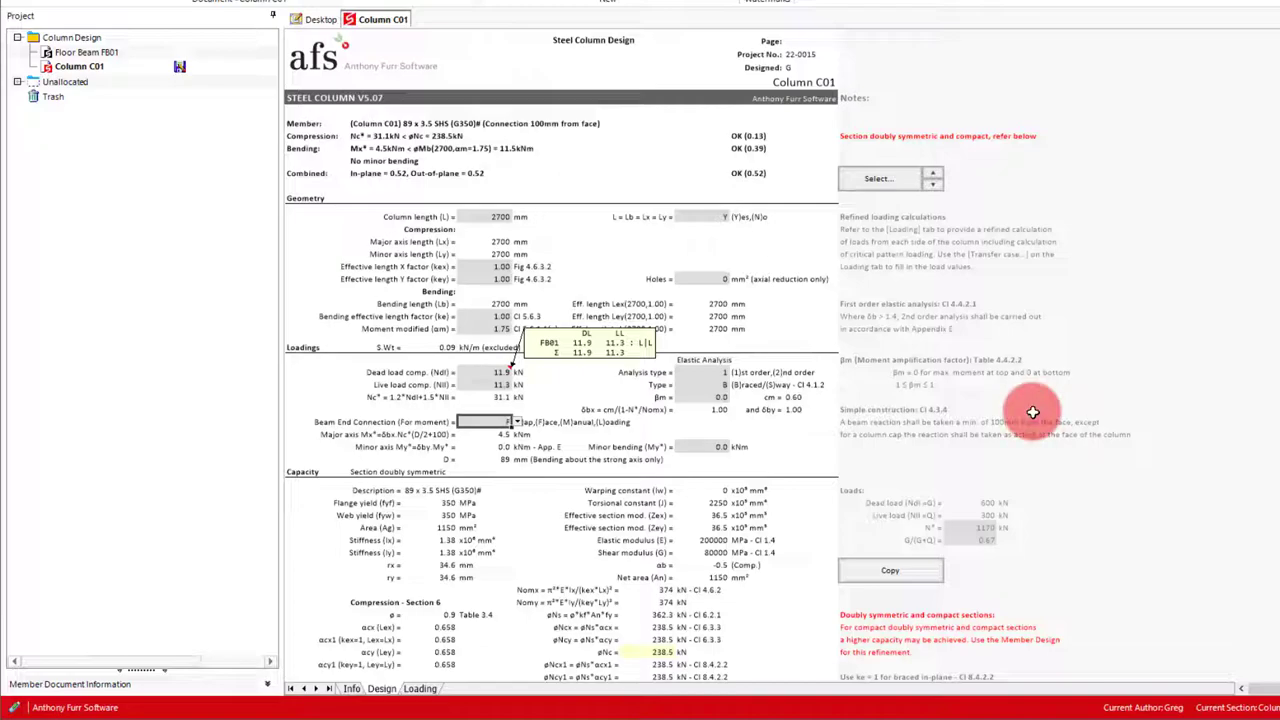
left_click(419, 689)
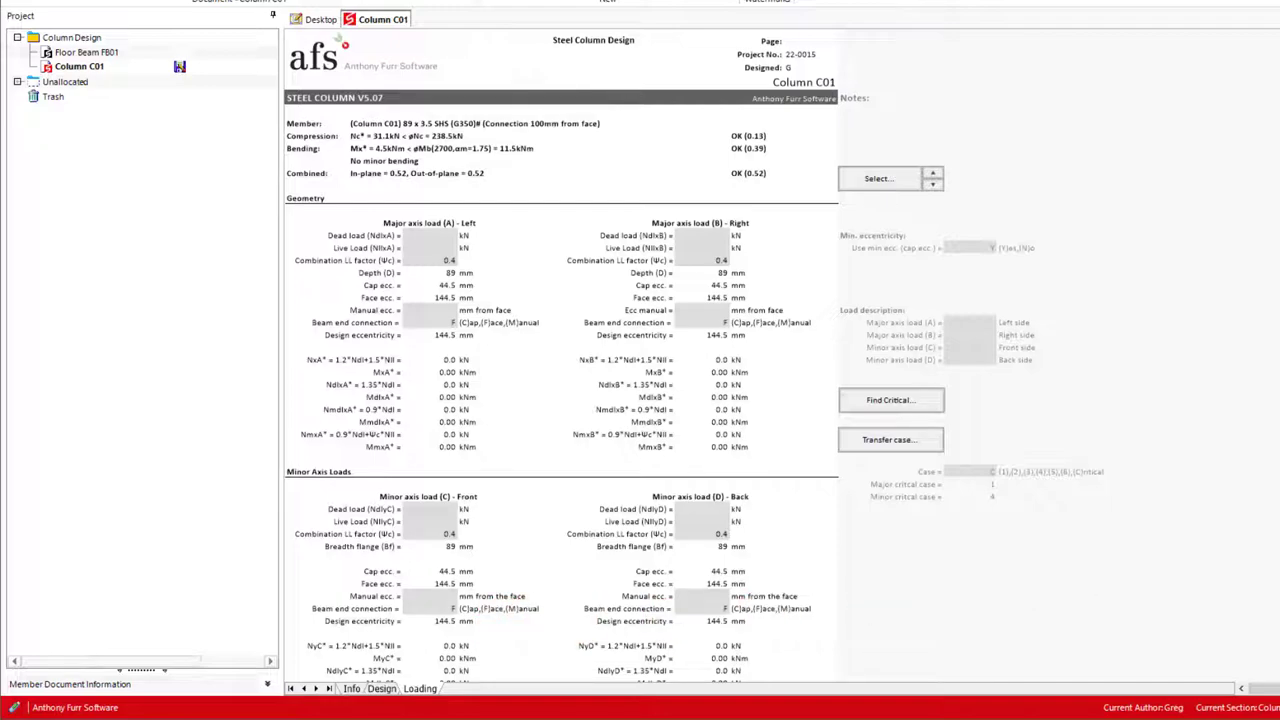
- Scroll through Column C01's load cases, then go back to the Design tab
scroll(560, 350, "down", 3)
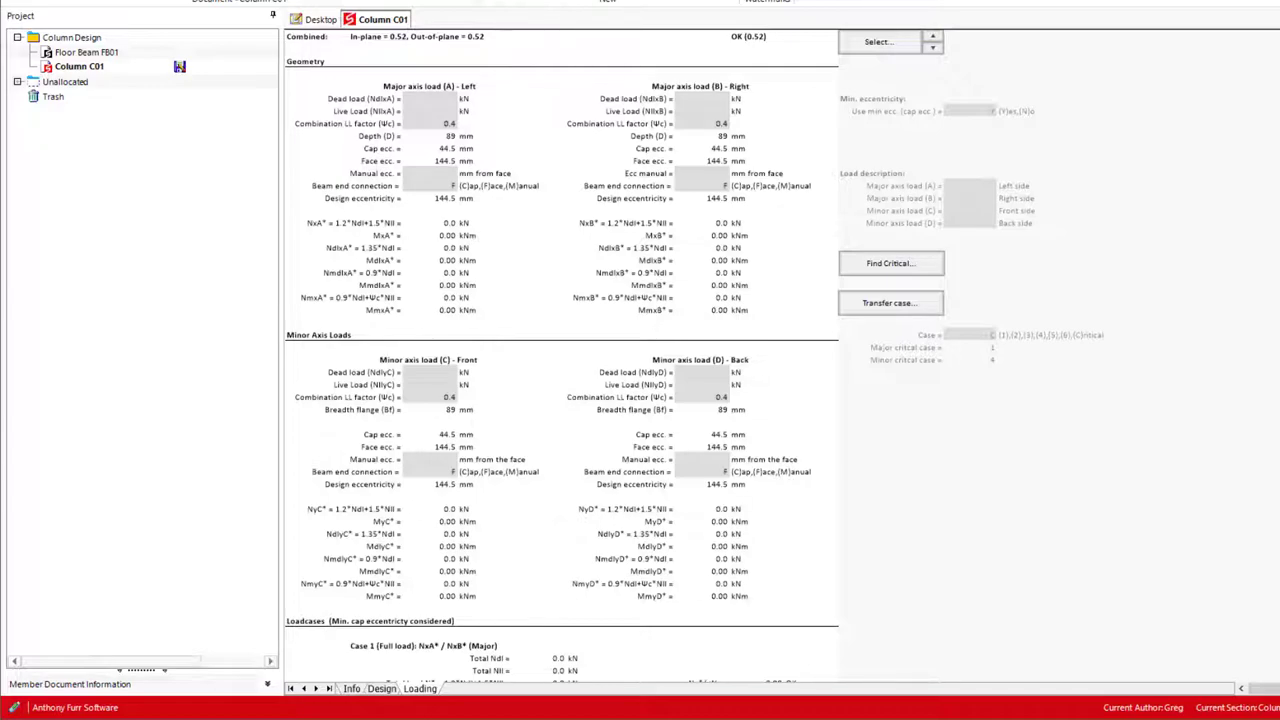
scroll(560, 360, "down", 5)
scroll(560, 360, "down", 3)
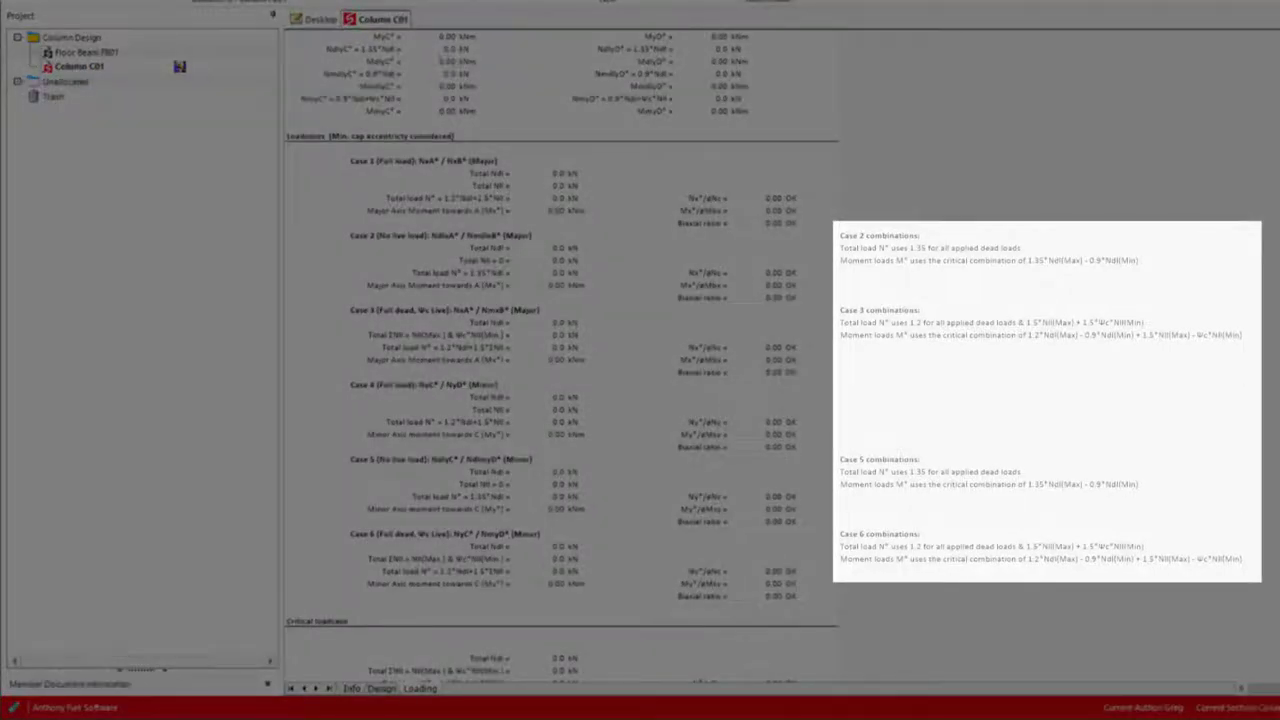
scroll(560, 355, "up", 5)
scroll(560, 355, "up", 1)
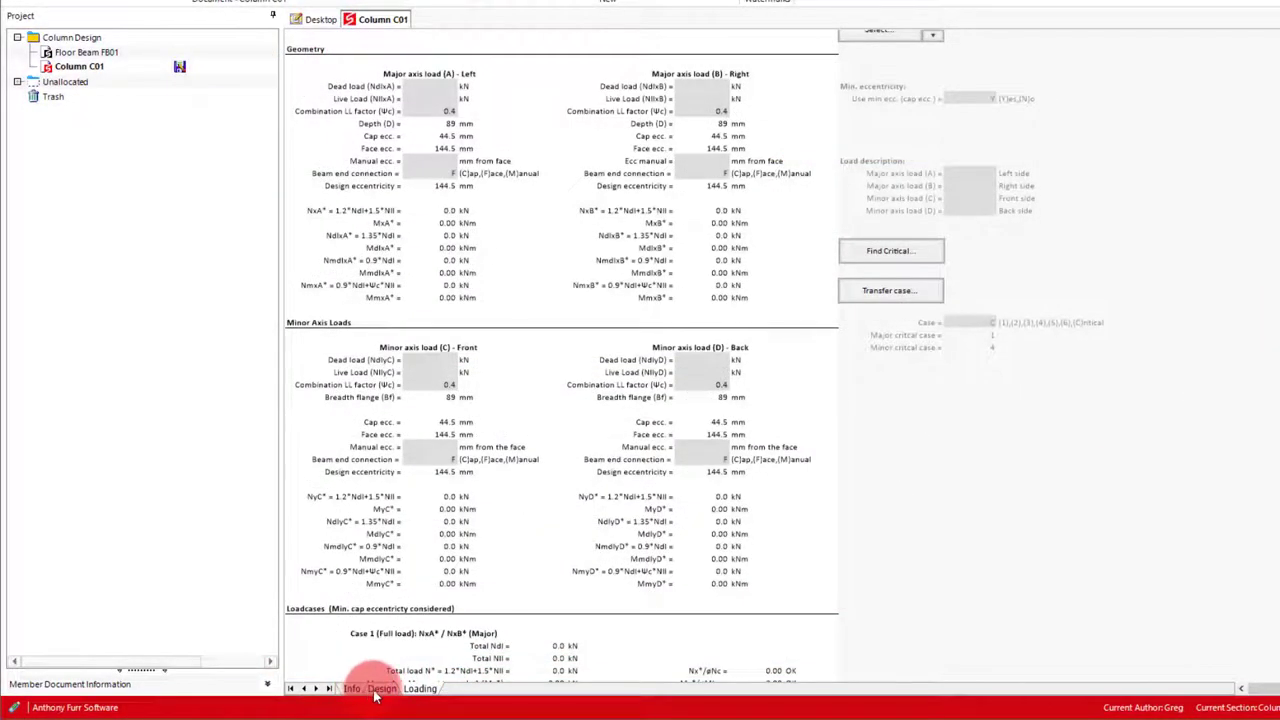
left_click(380, 688)
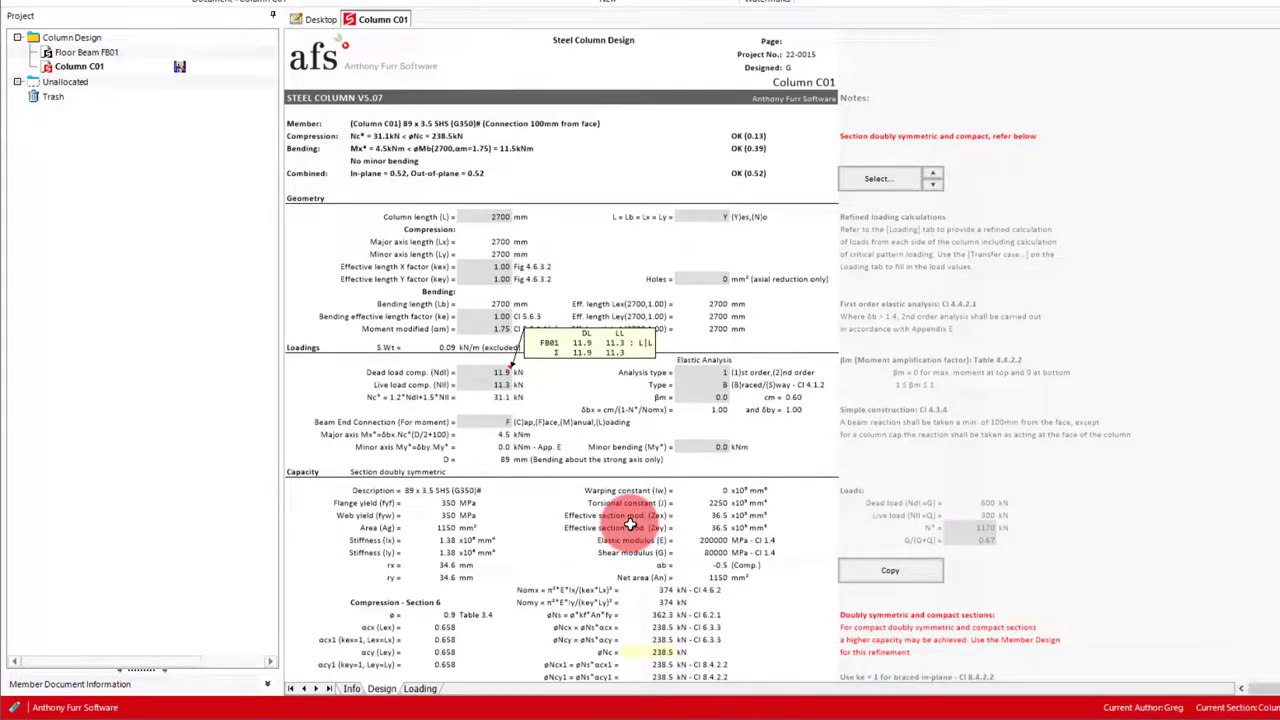
- Create a new Steel Member Design with the default name Steel Member M01
left_click(320, 20)
left_click(744, 138)
key("Return")
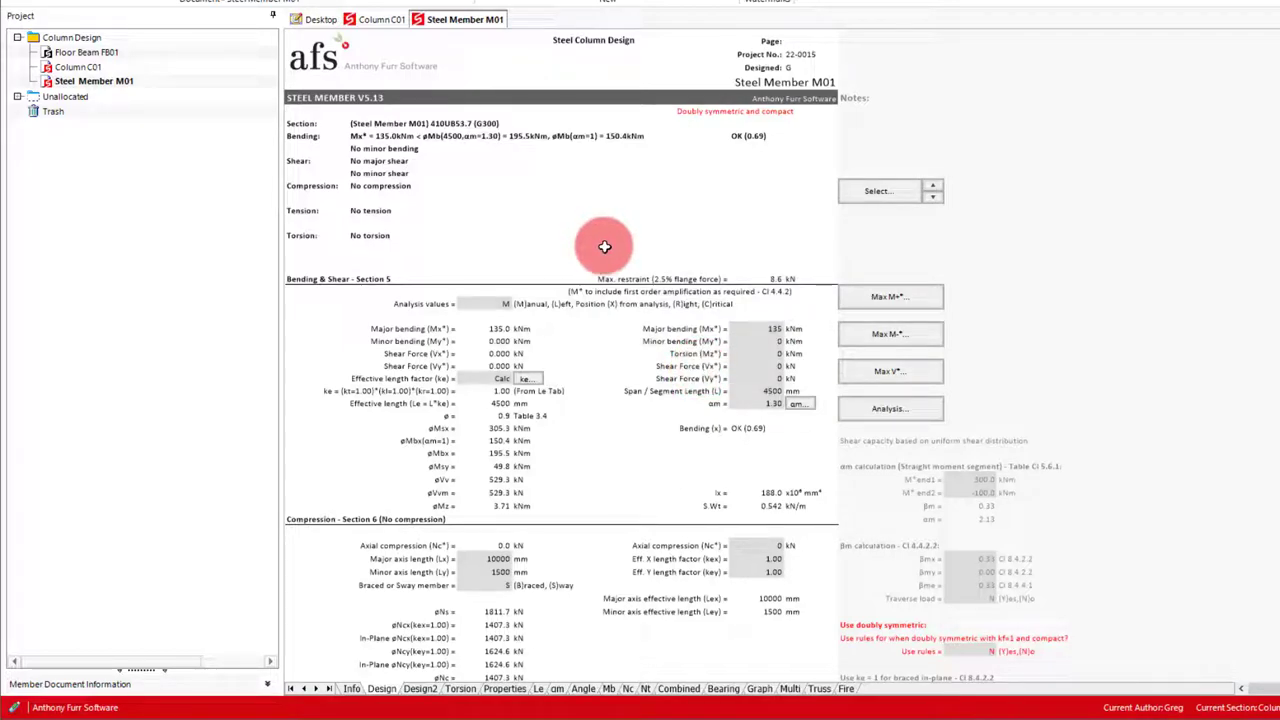
- Set the member's section to 89 x 3.5 SHS from the Square Hollow Section (G350) list
left_click(882, 191)
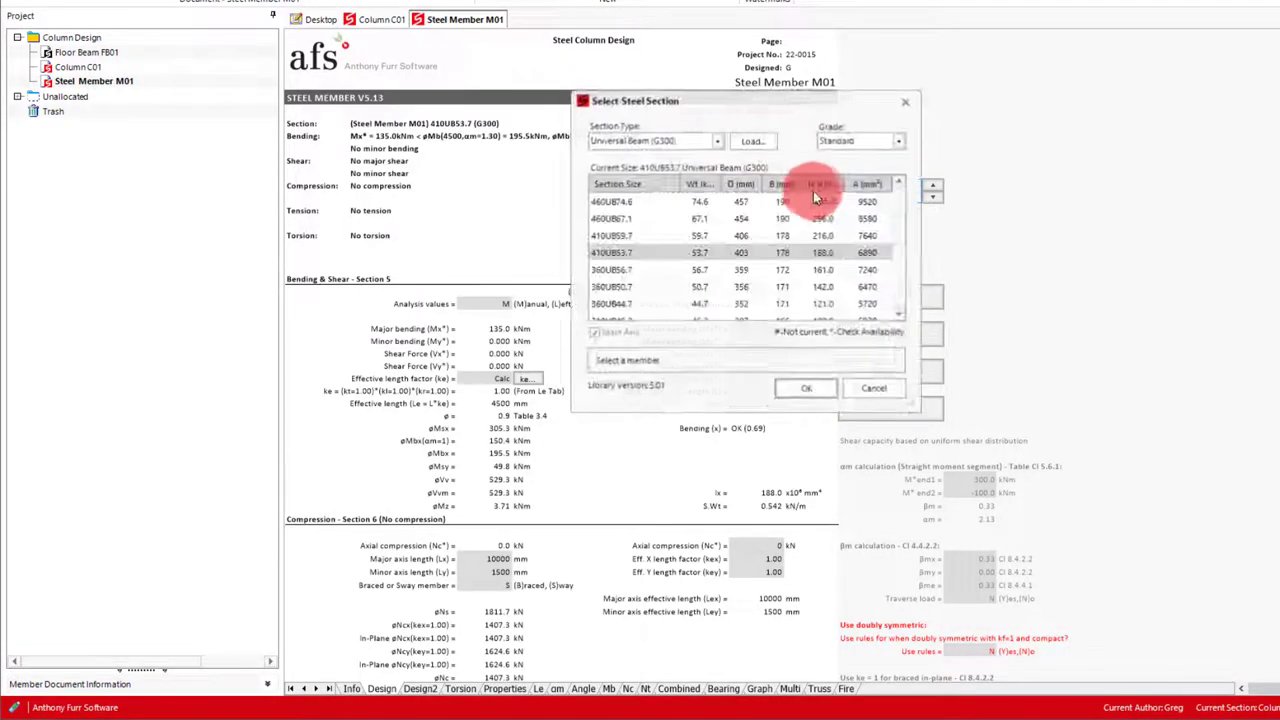
left_click(680, 143)
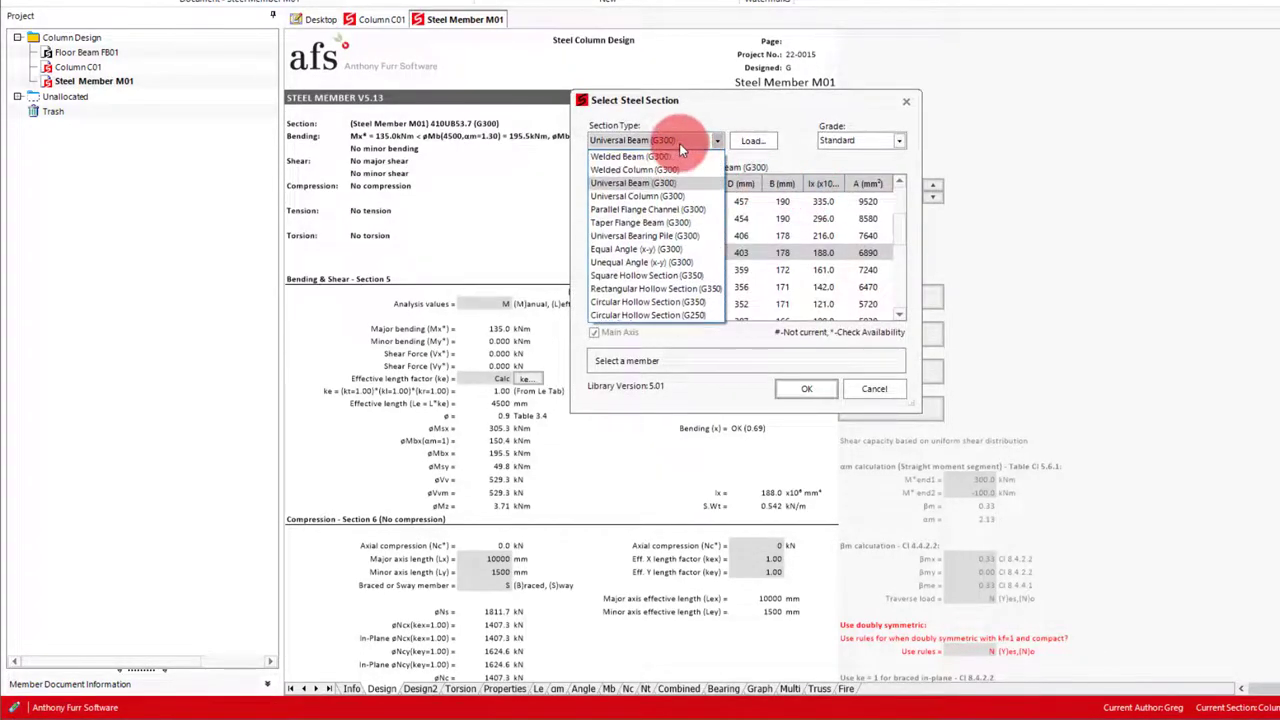
left_click(663, 276)
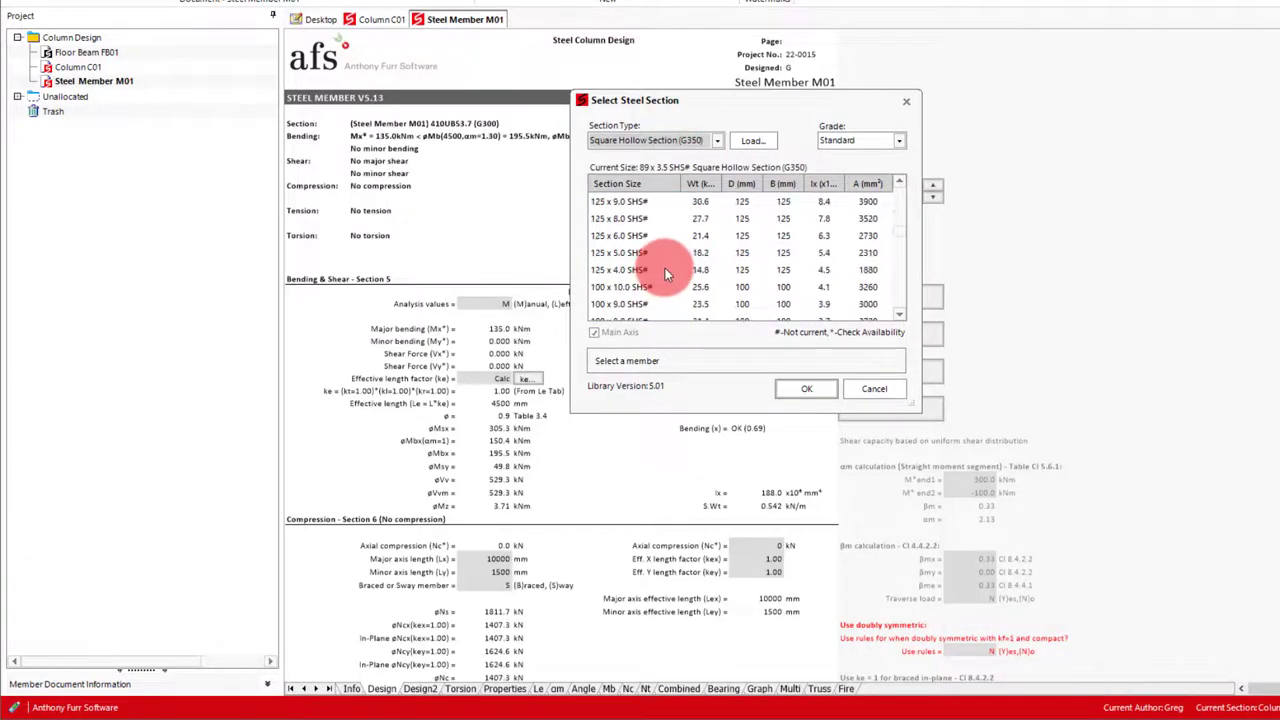
scroll(665, 268, "down", 5)
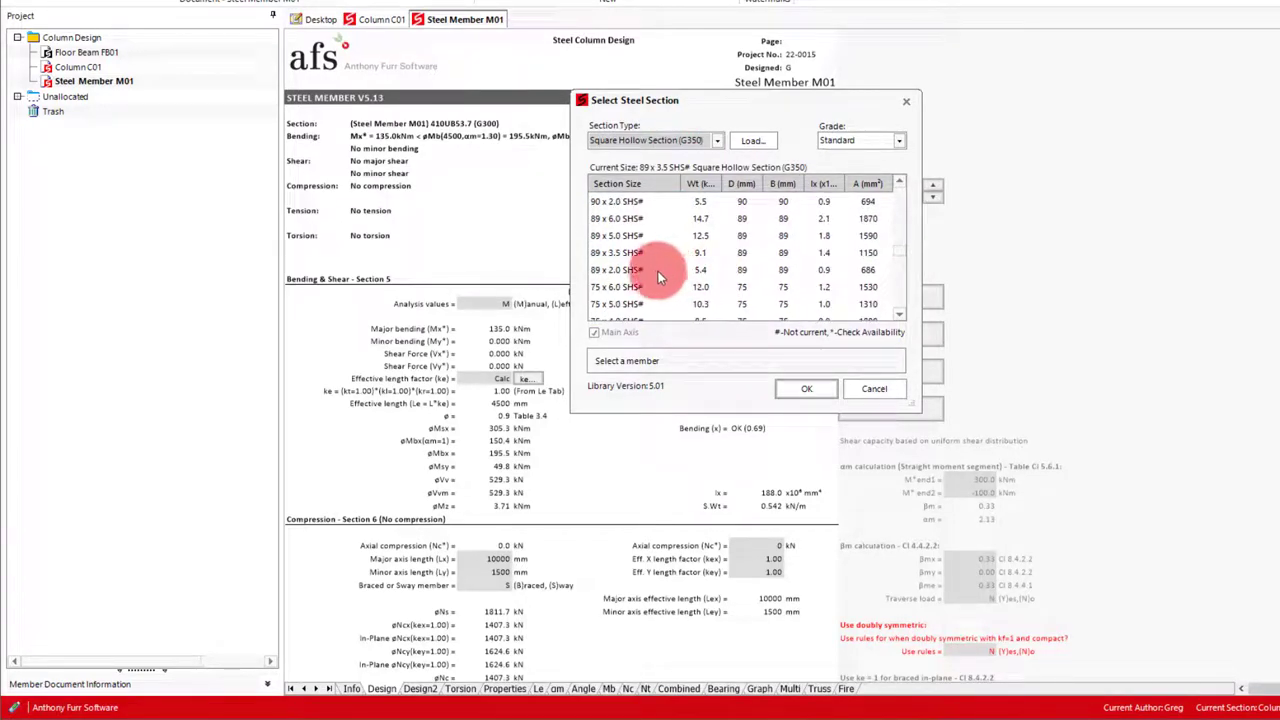
left_click(623, 252)
left_click(795, 388)
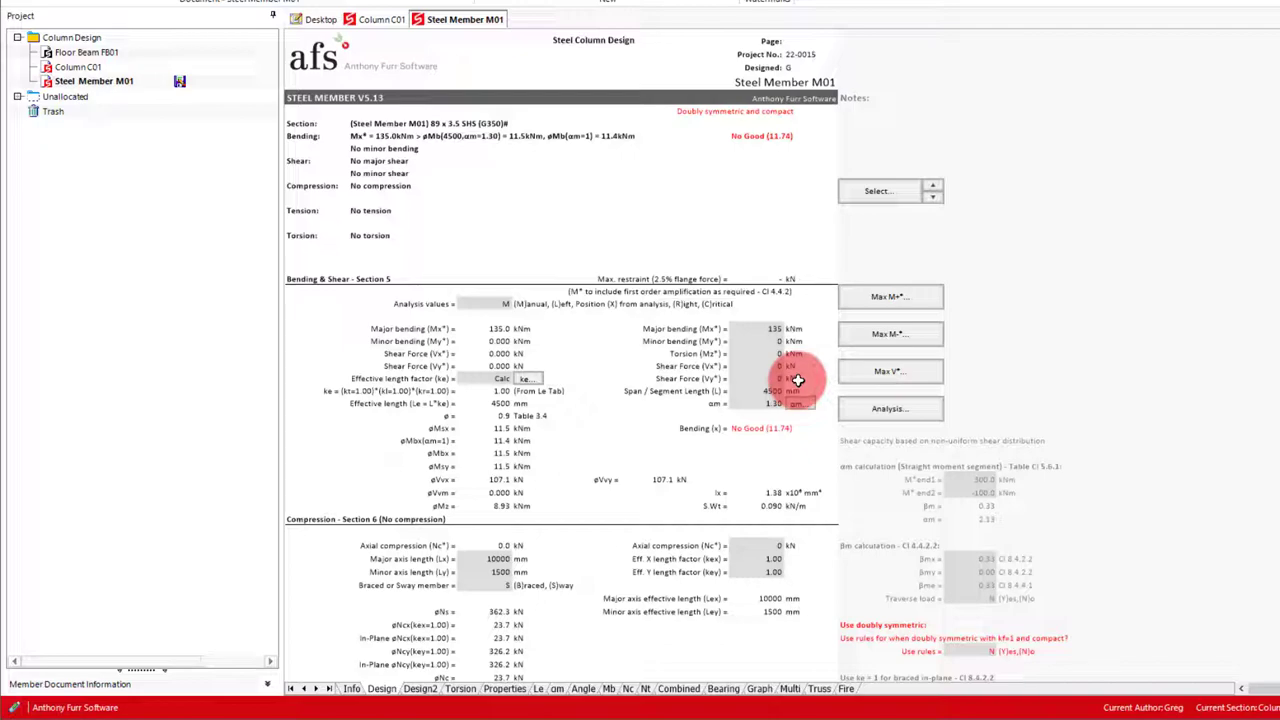
- Check Floor Beam FB01, then set M01's major bending moment to '31.14++0.088/2'
double_click(102, 54)
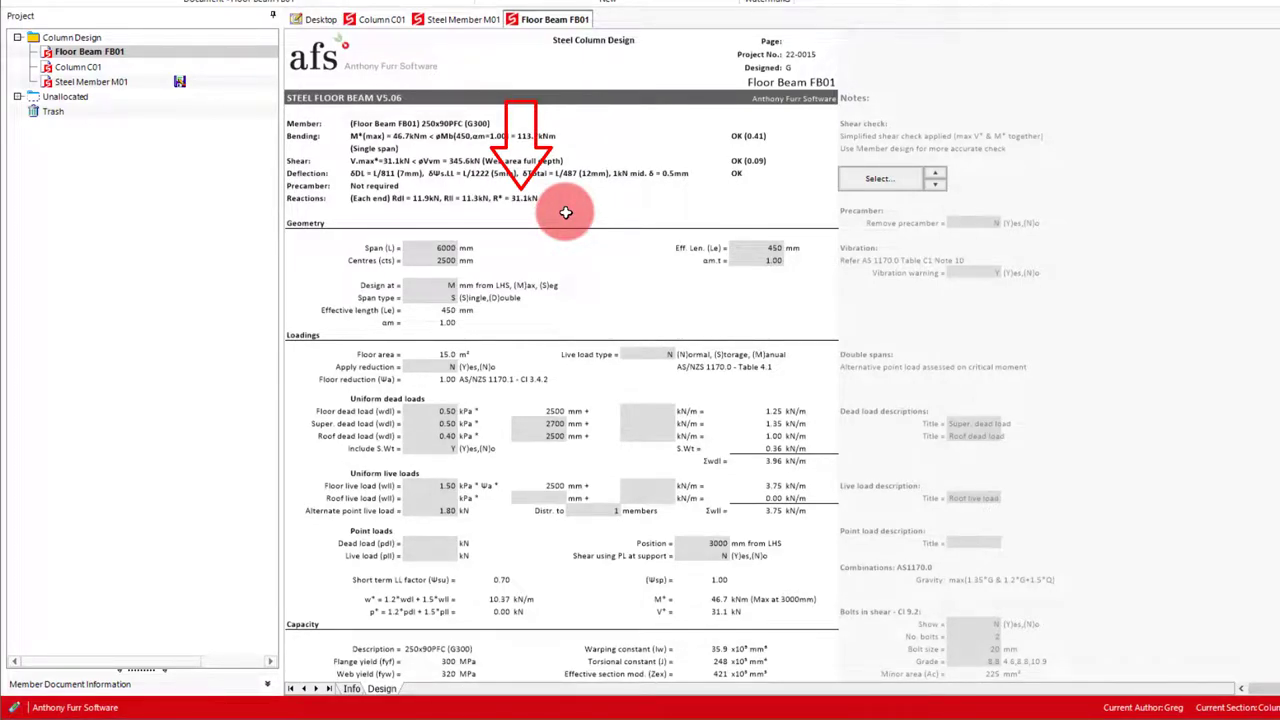
left_click(471, 20)
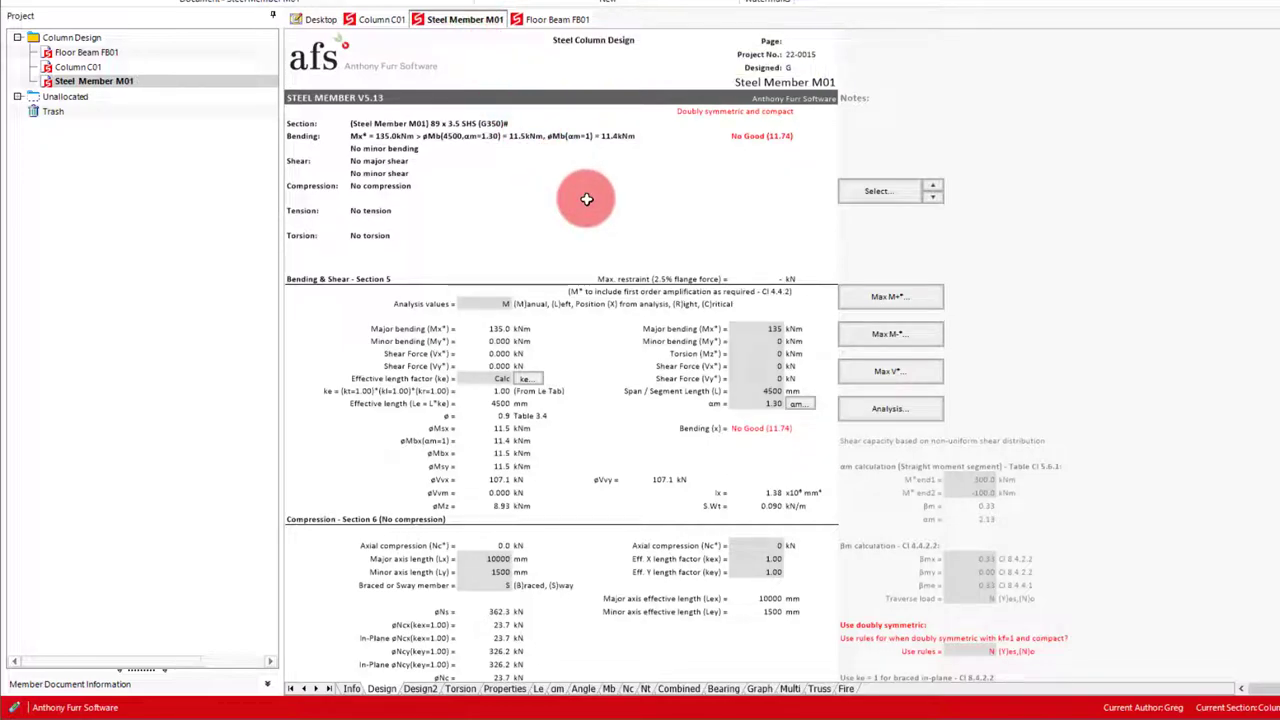
left_click(757, 330)
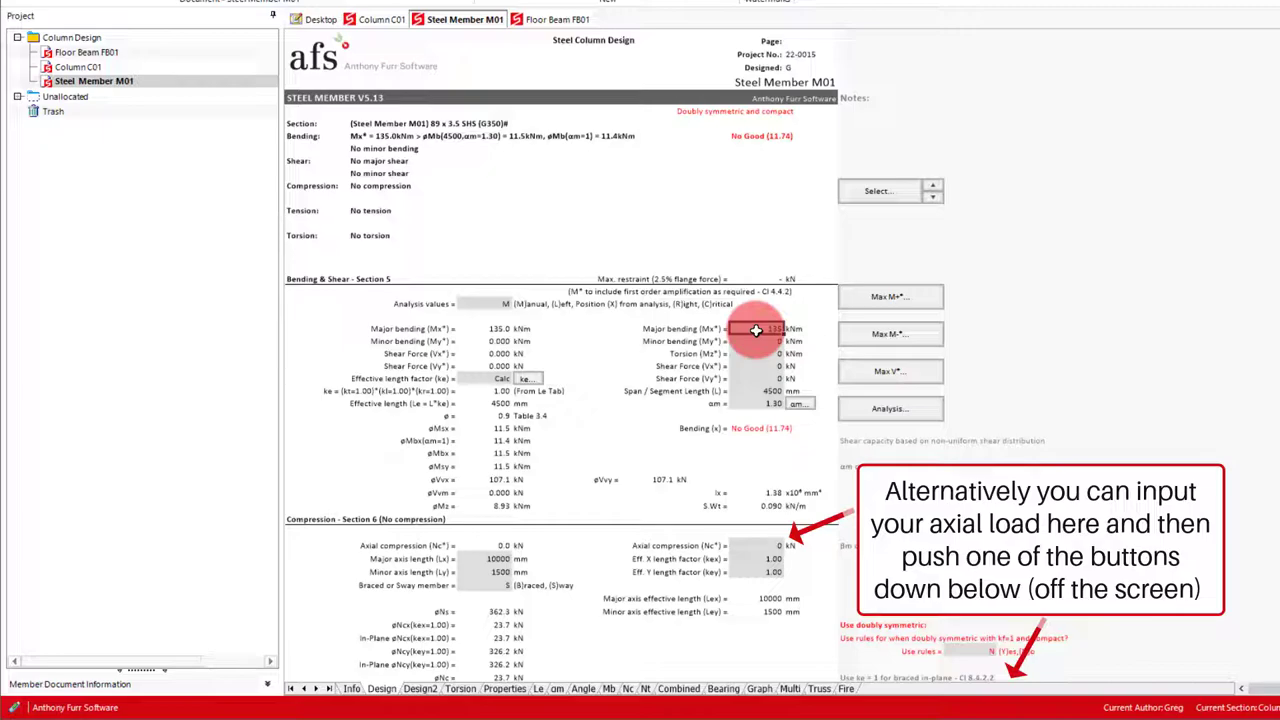
type("31.1")
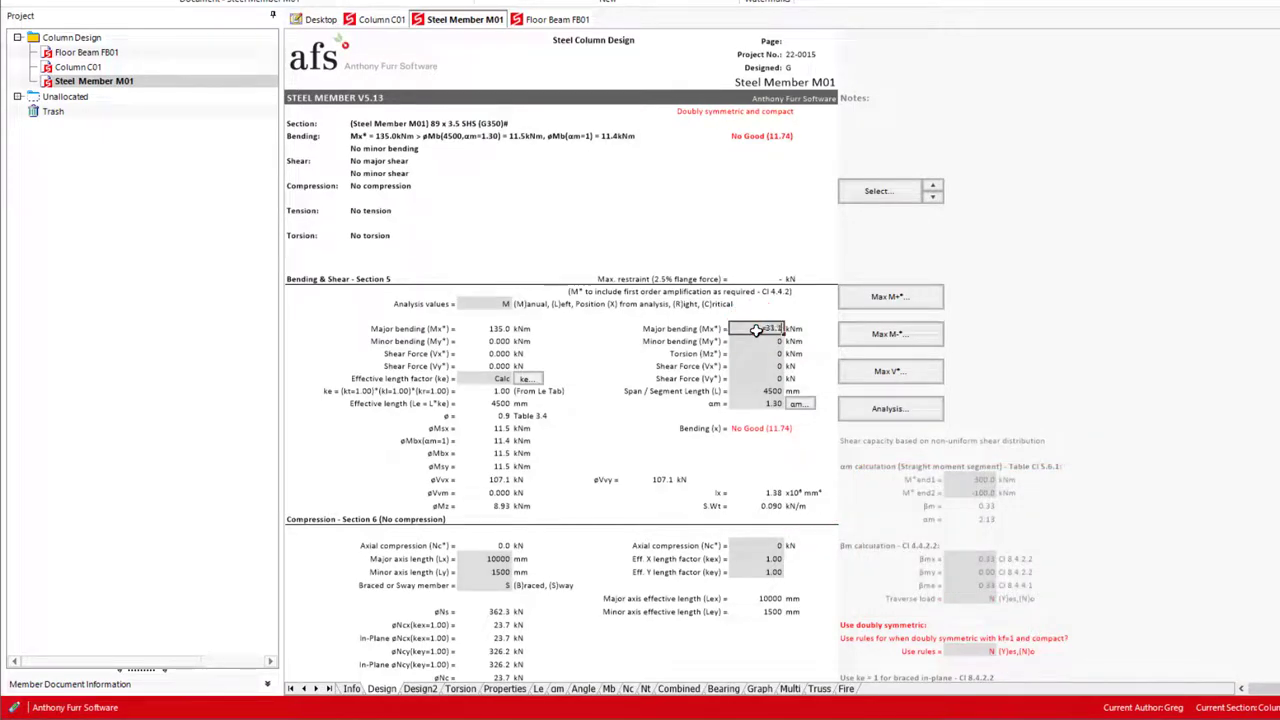
type("4")
type("+")
type("+0.088")
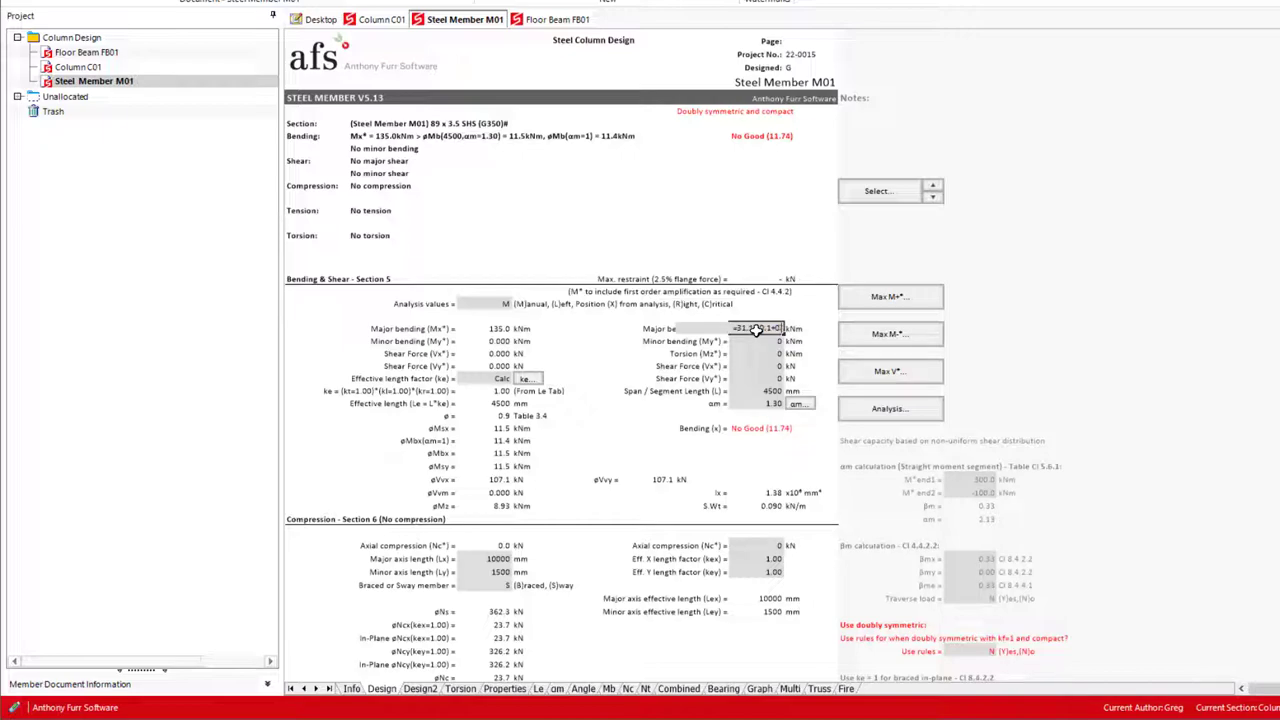
type("/2")
key("Return")
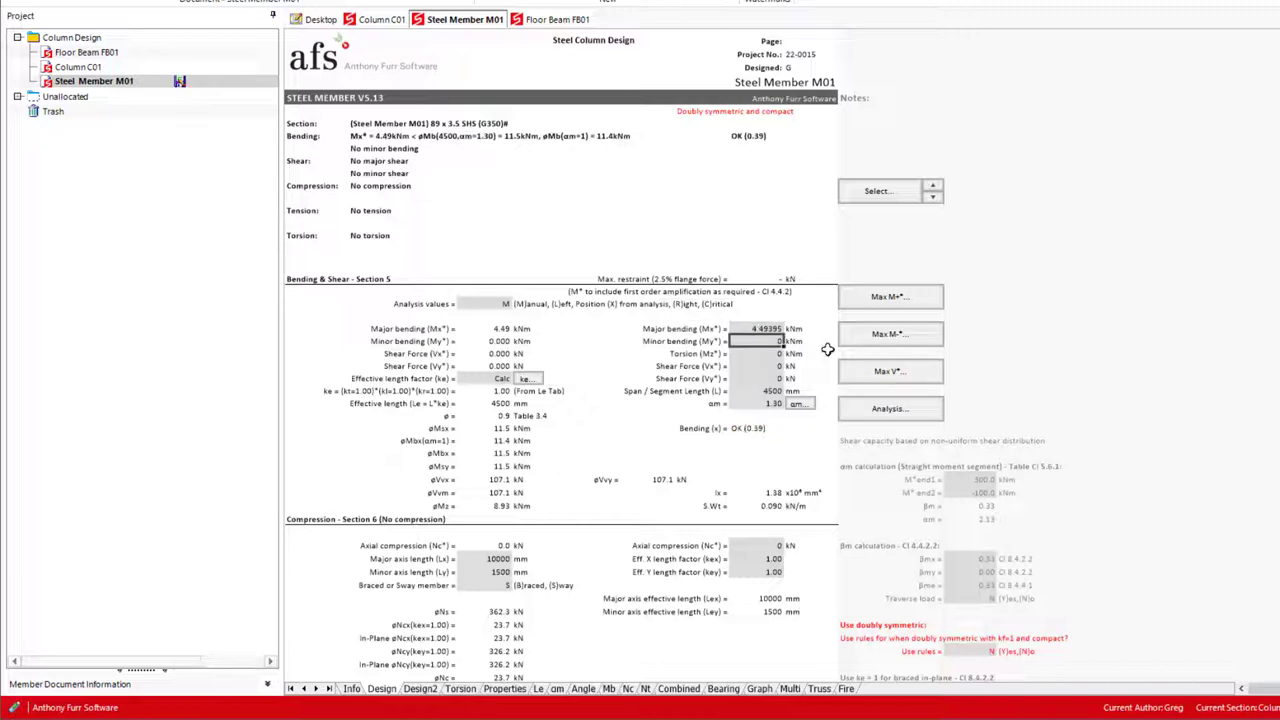
left_click(822, 350)
- Set Steel Member M01's span length to 2700 mm and αm to 1.75
left_click(790, 389)
type("2700")
key("Return")
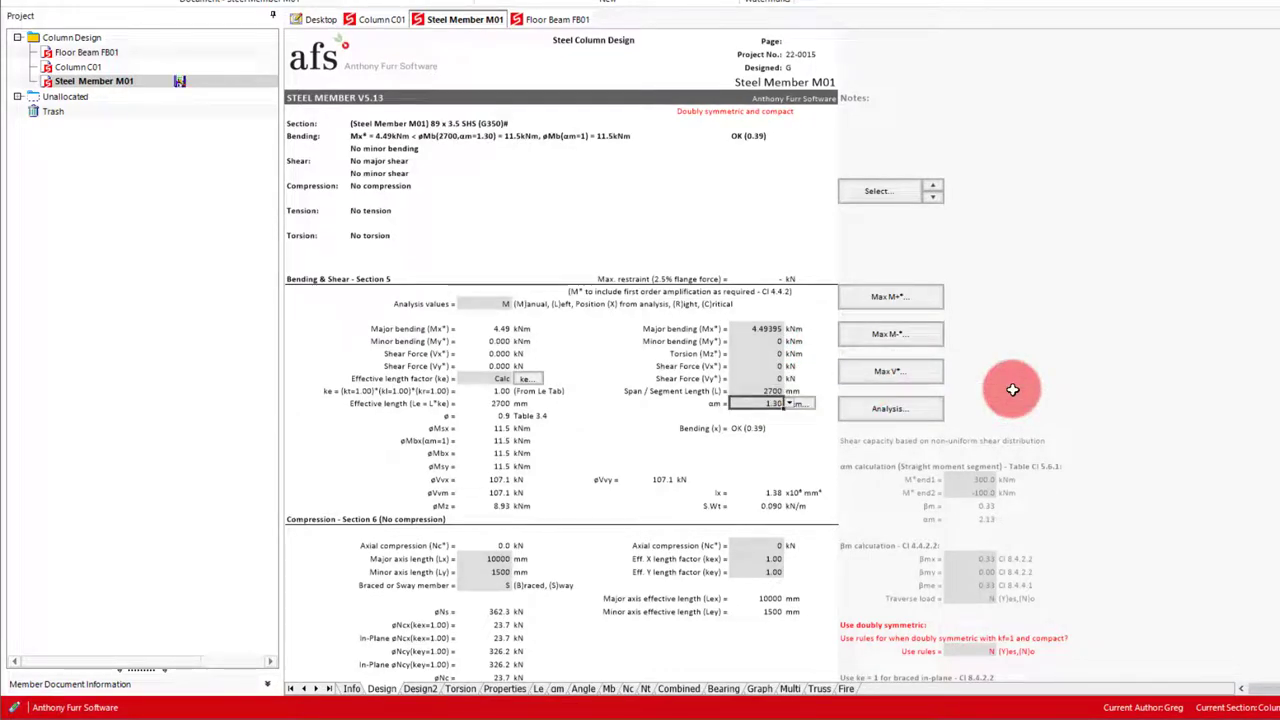
type("1.75")
key("Return")
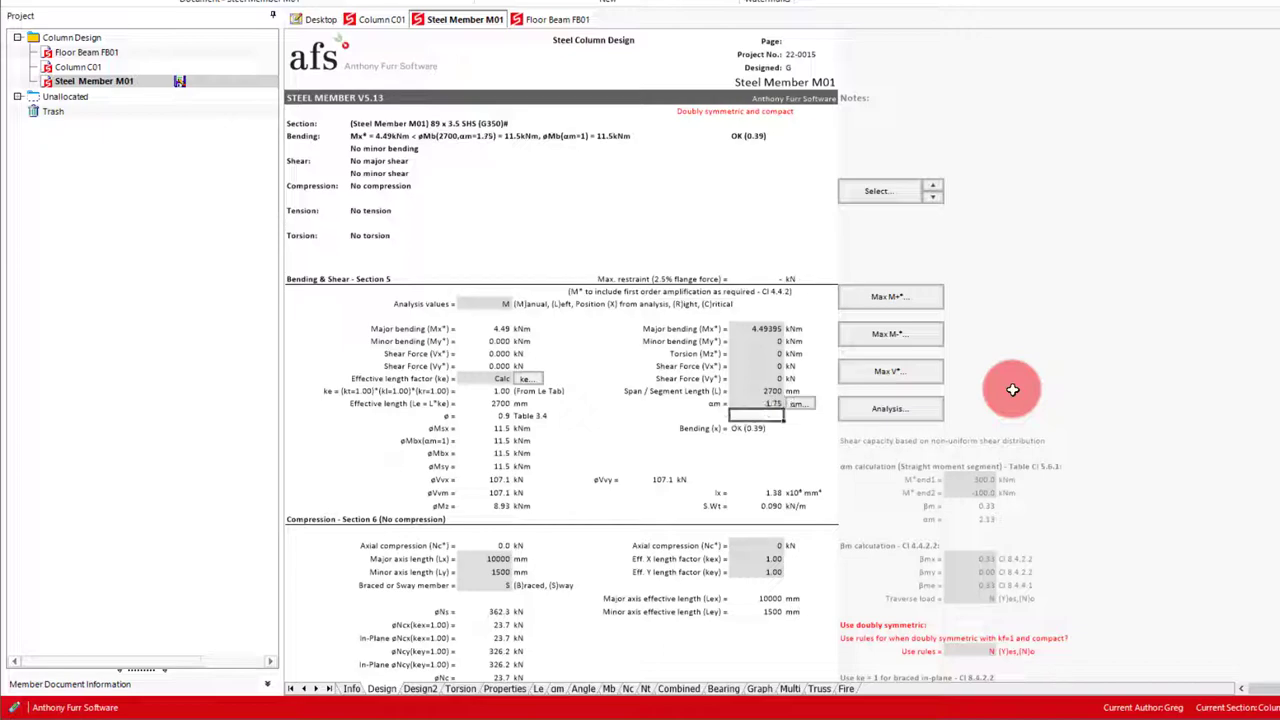
- Calculate αm on the αm tab from end moments M.end1* = 4.5 and M.end2* = 0 kNm
left_click(806, 402)
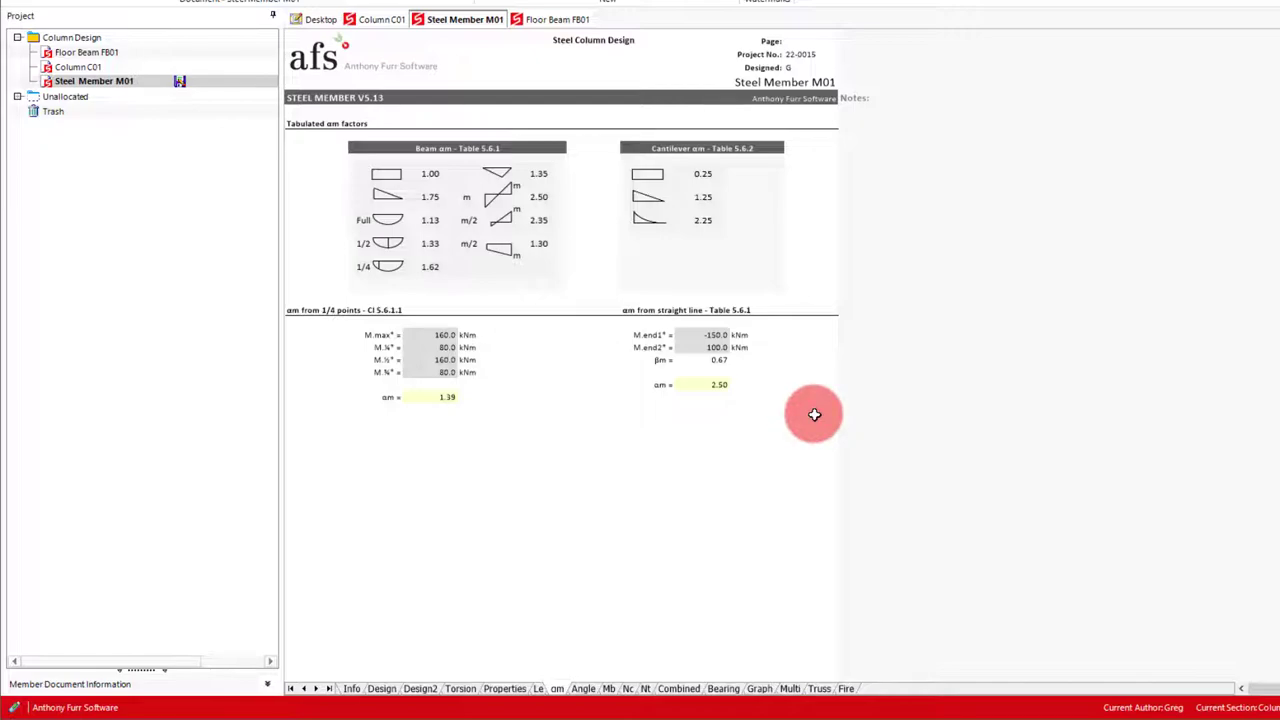
left_click(720, 335)
type("4.5")
key("Return")
type("0")
key("Return")
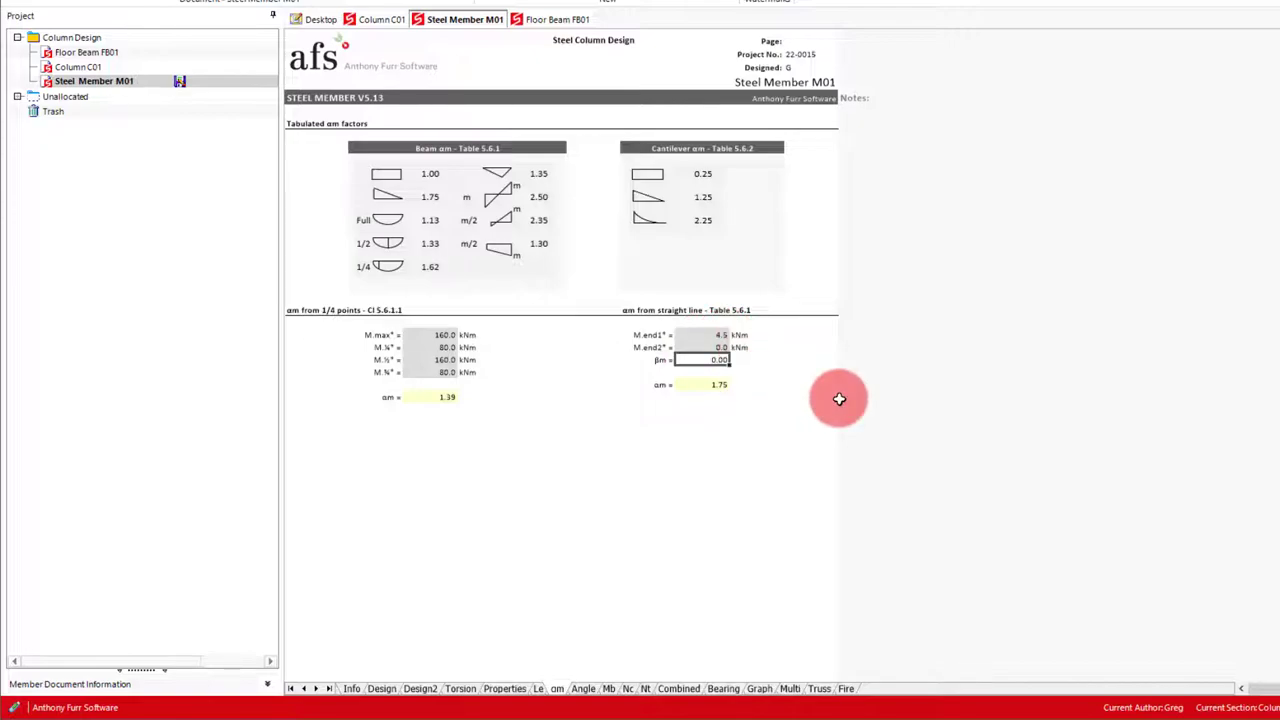
- Return to M01's Design sheet and bring up the ke effective length factor calculation
left_click(385, 689)
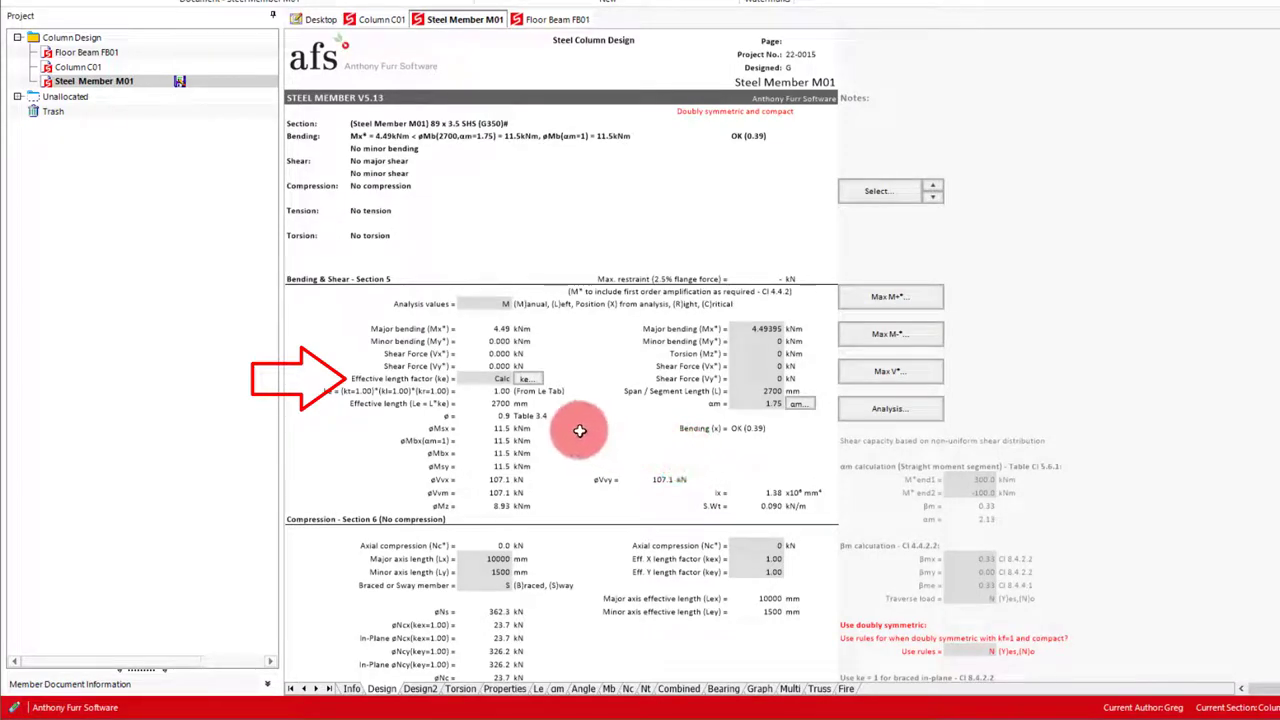
left_click(530, 380)
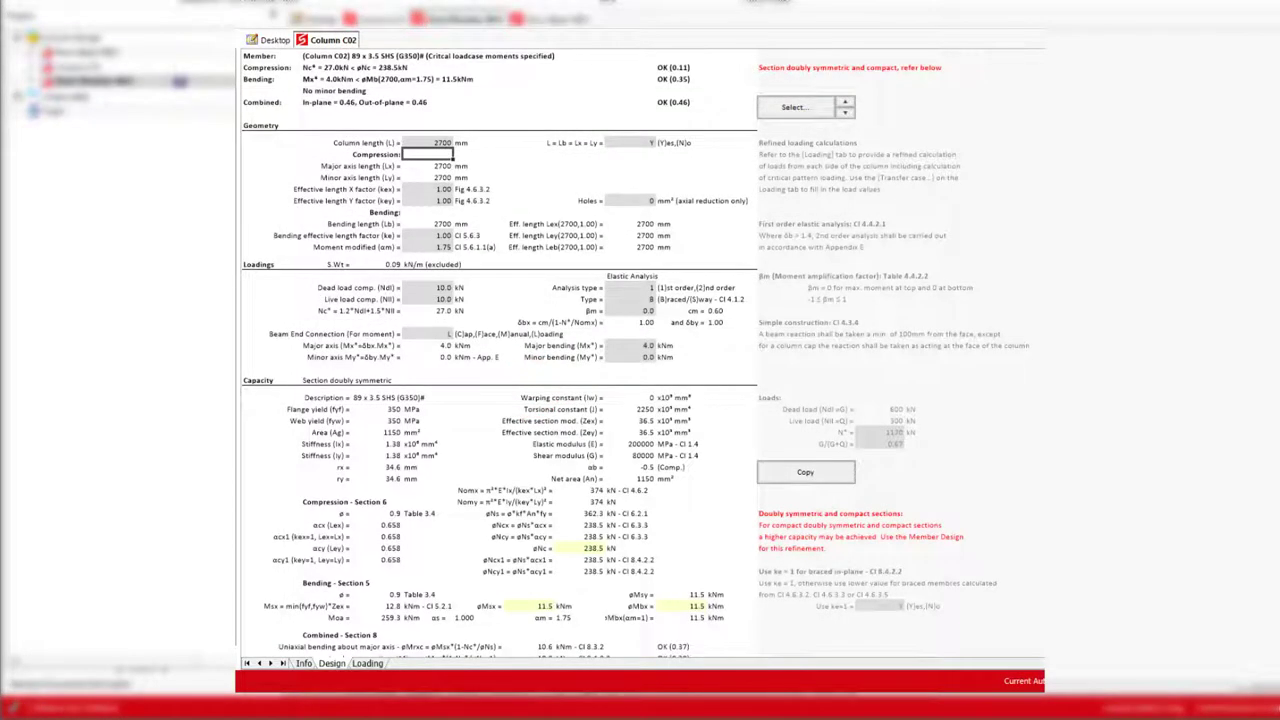
key("Up")
type("7000")
key("Return")
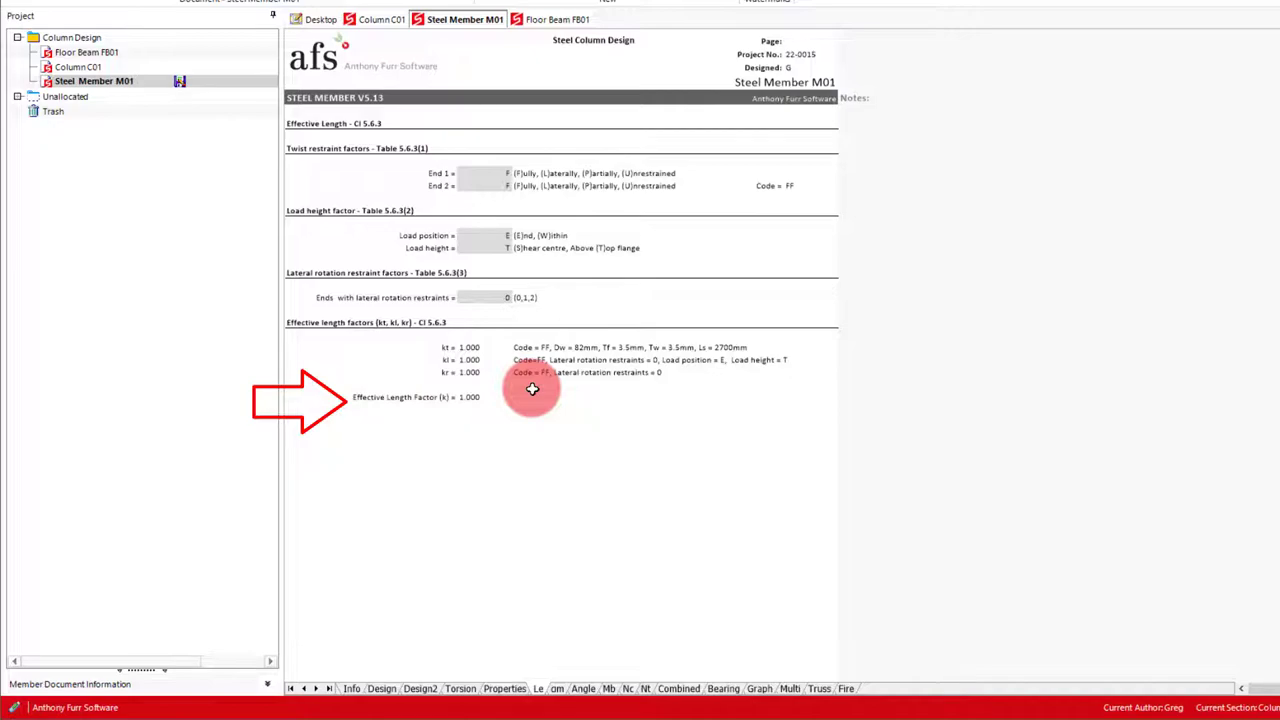
- On the main design sheet, set Lx and Ly to 2700 mm and mark the member braced
left_click(376, 688)
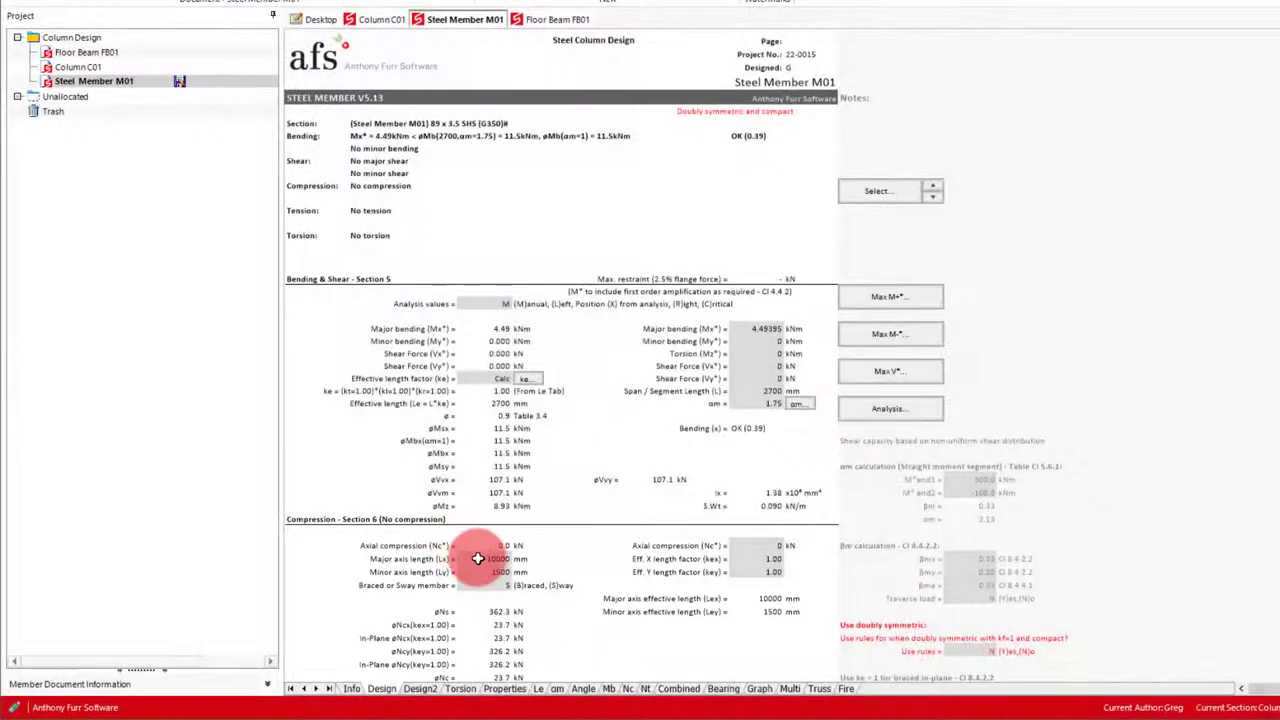
left_click(490, 555)
type("2700")
key("Return")
type("2700")
key("Return")
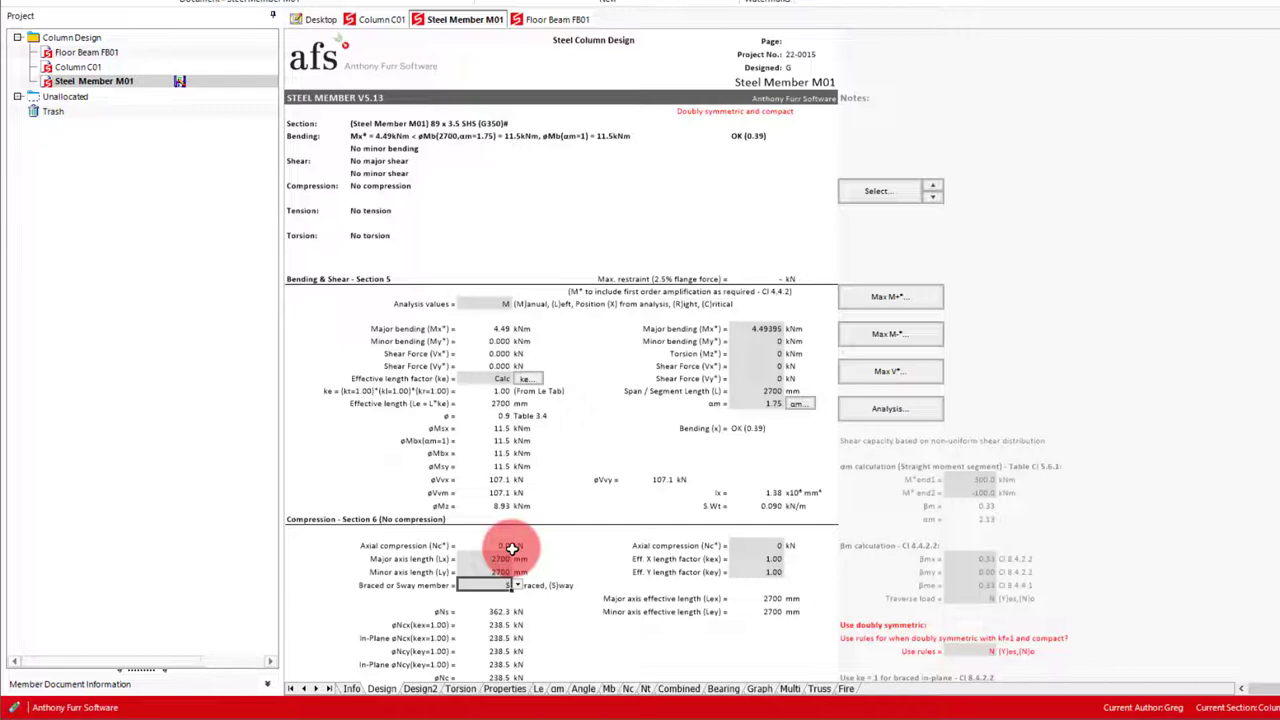
type("B")
key("Return")
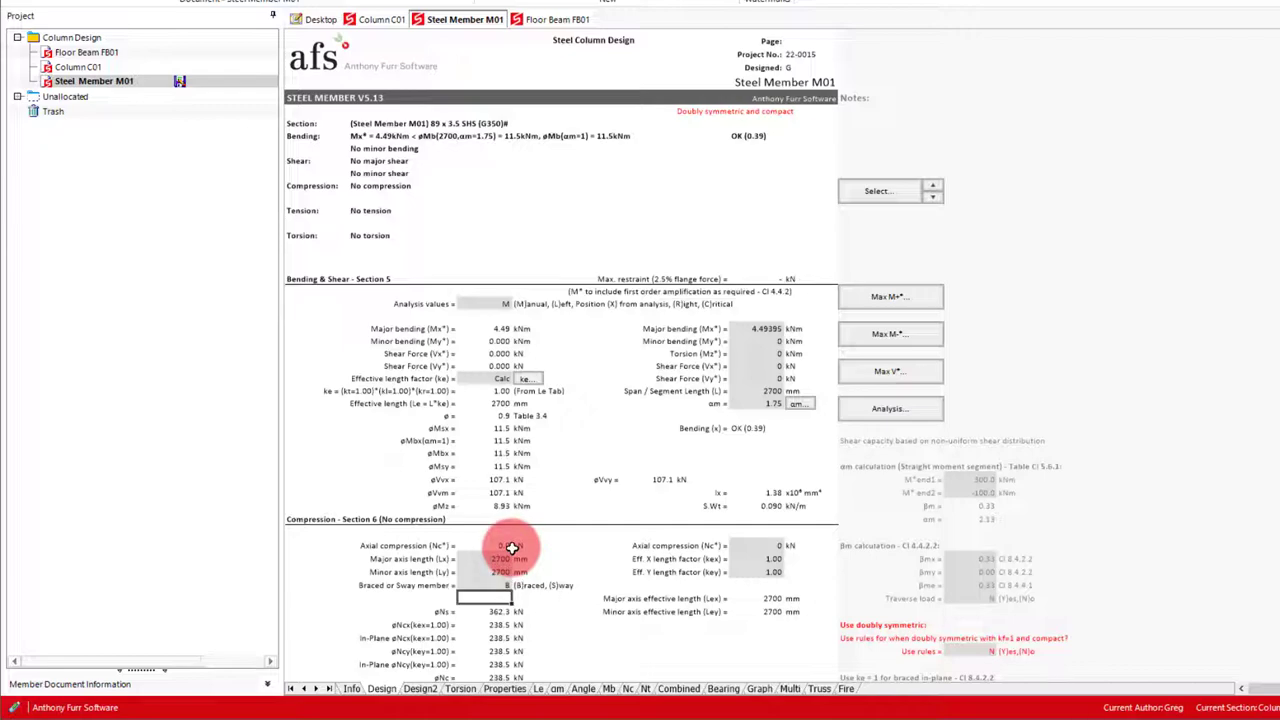
- Apply 31.1 kN design axial compression Nc*
left_click(737, 545)
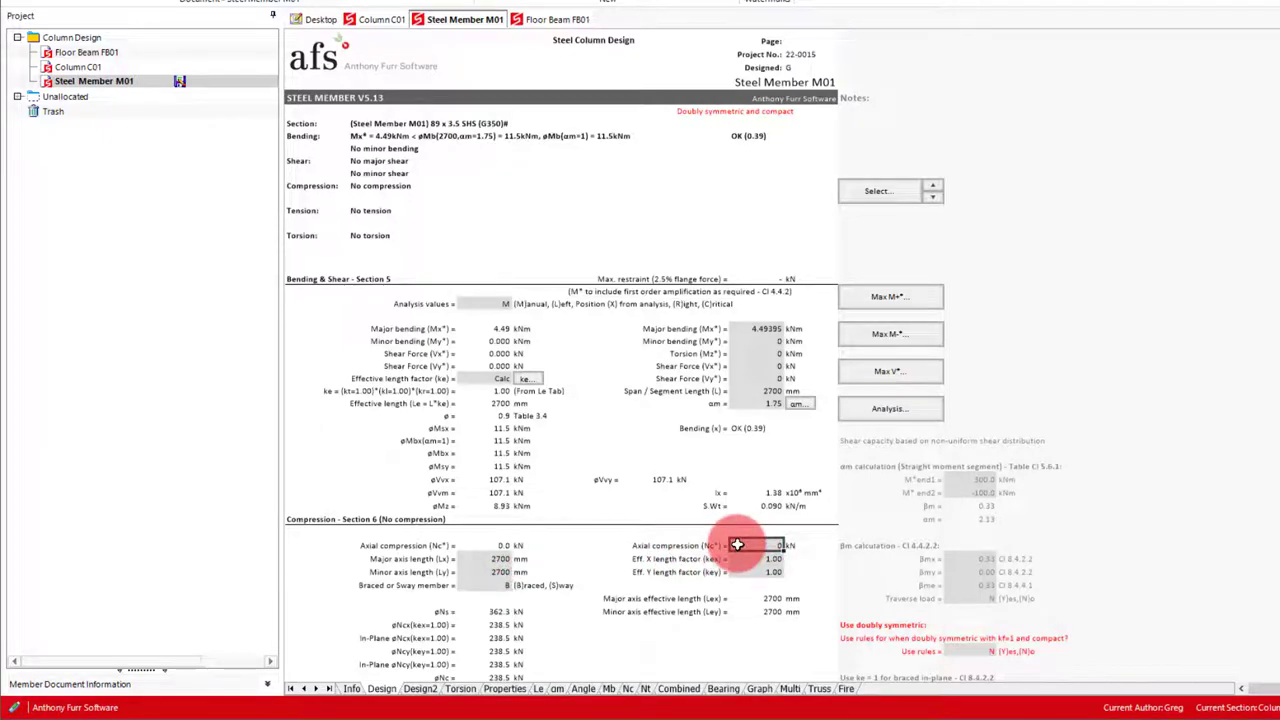
type("31.1")
key("Return")
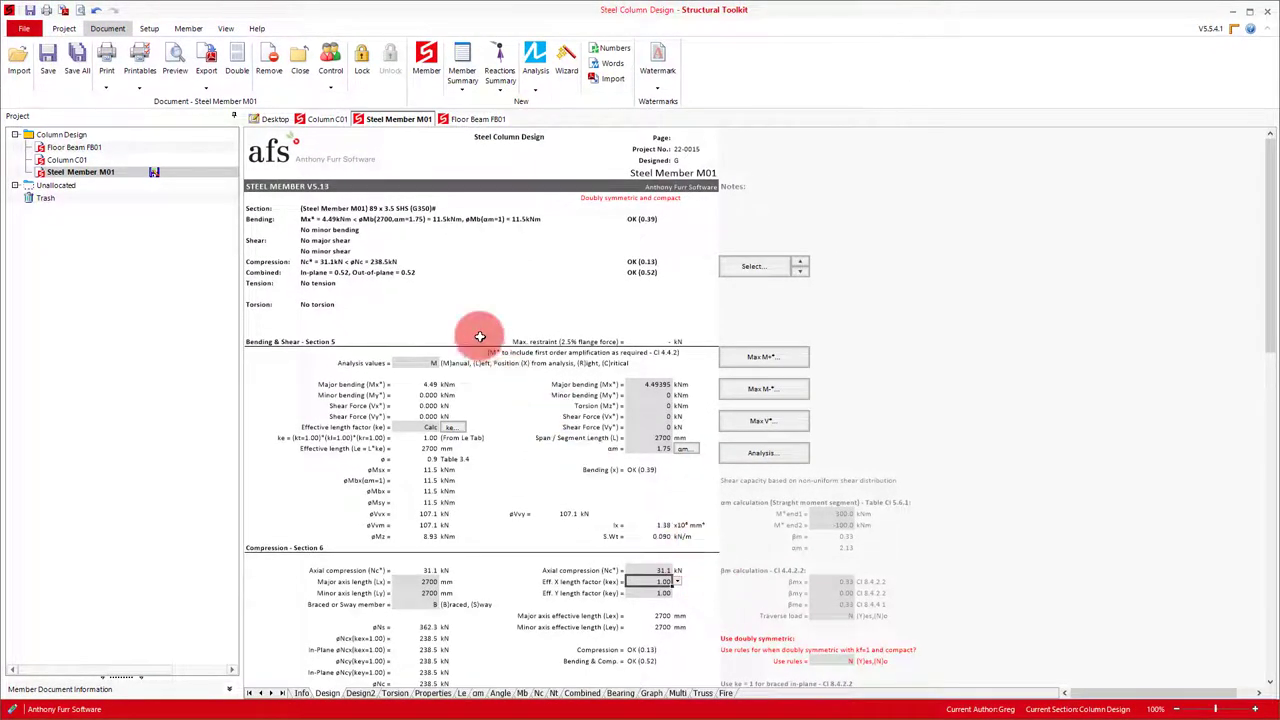
right_click(421, 121)
left_click(476, 329)
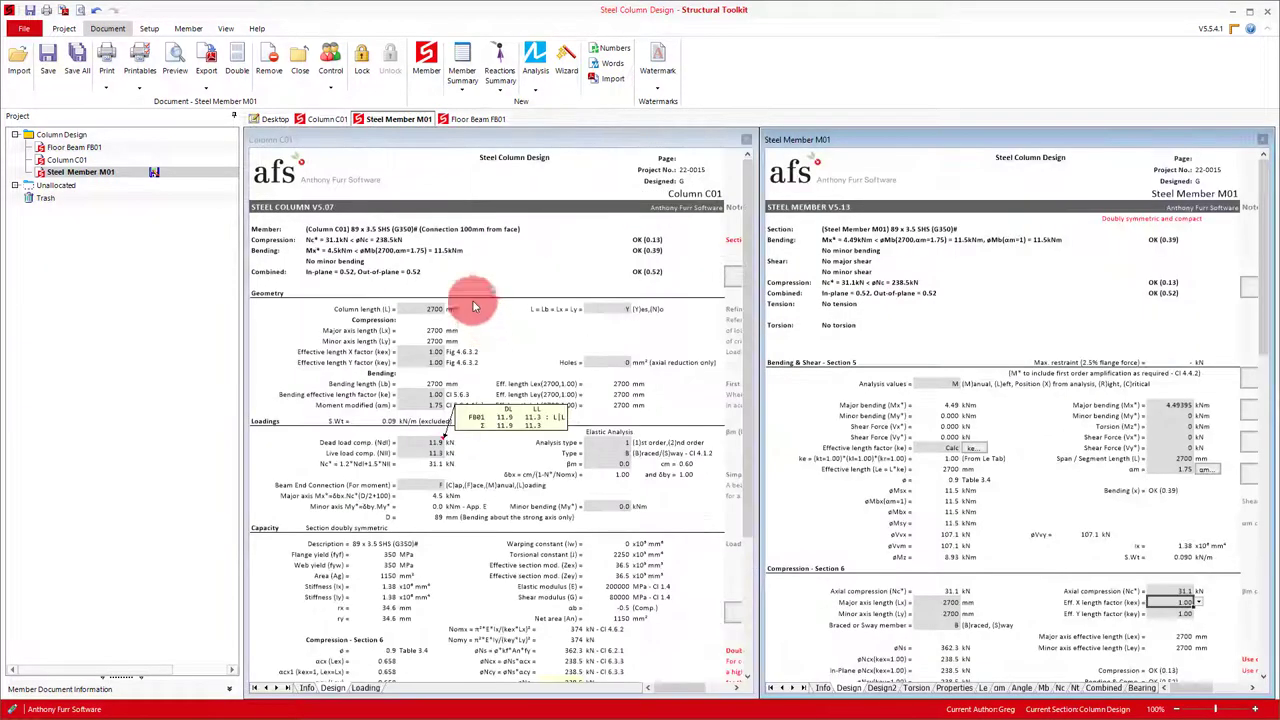
left_click(397, 142)
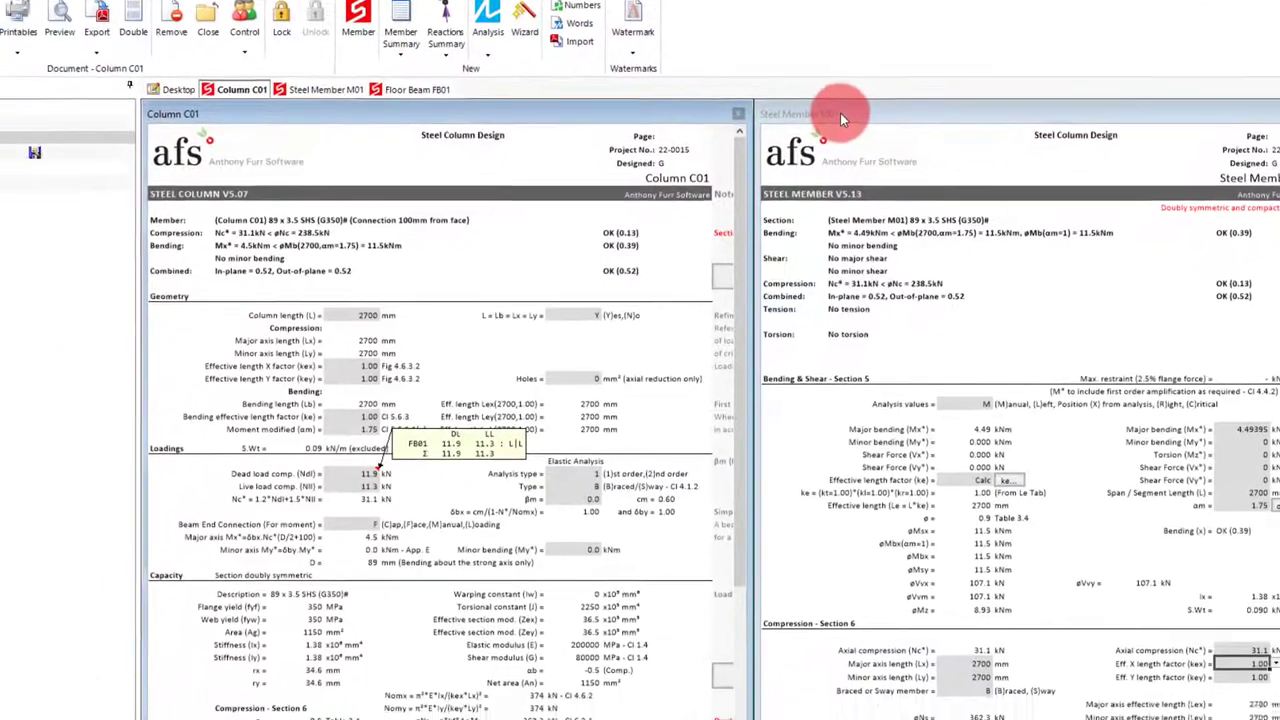
left_click_drag(840, 113, 826, 121)
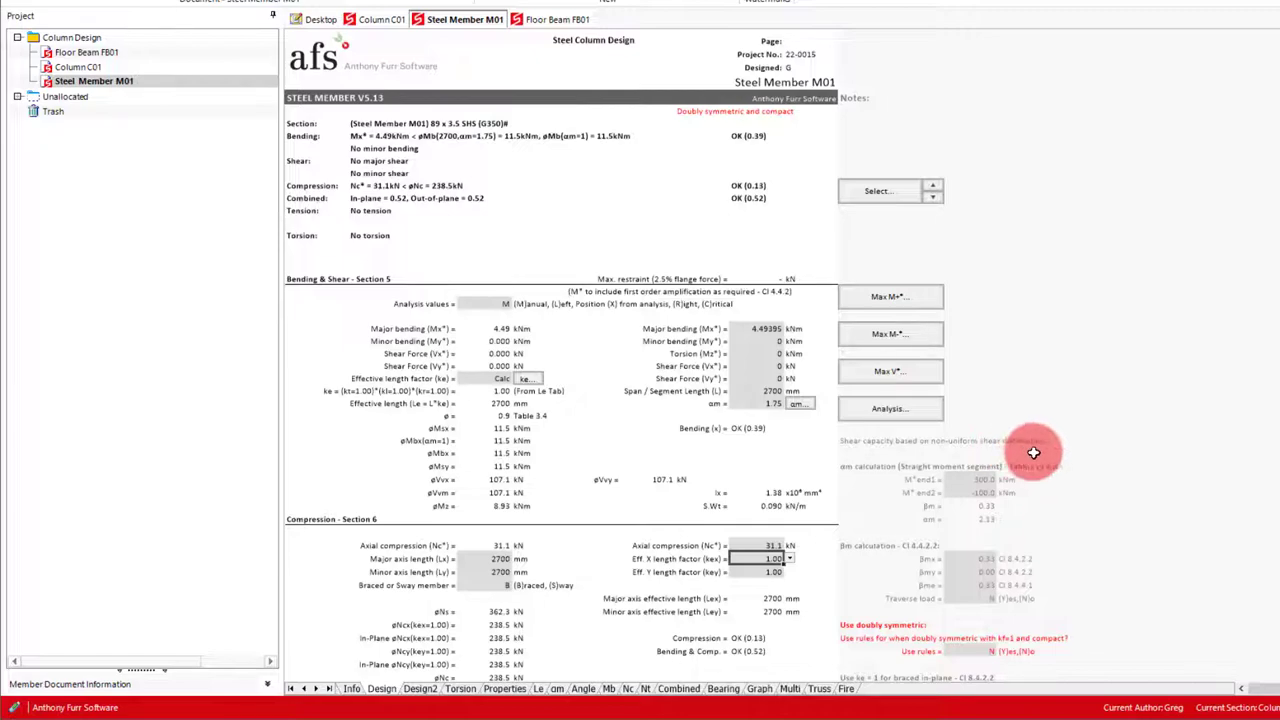
- Set Use doubly symmetric rules to Y, then review the Combined and Torsion sheets
left_click(982, 652)
type("Y")
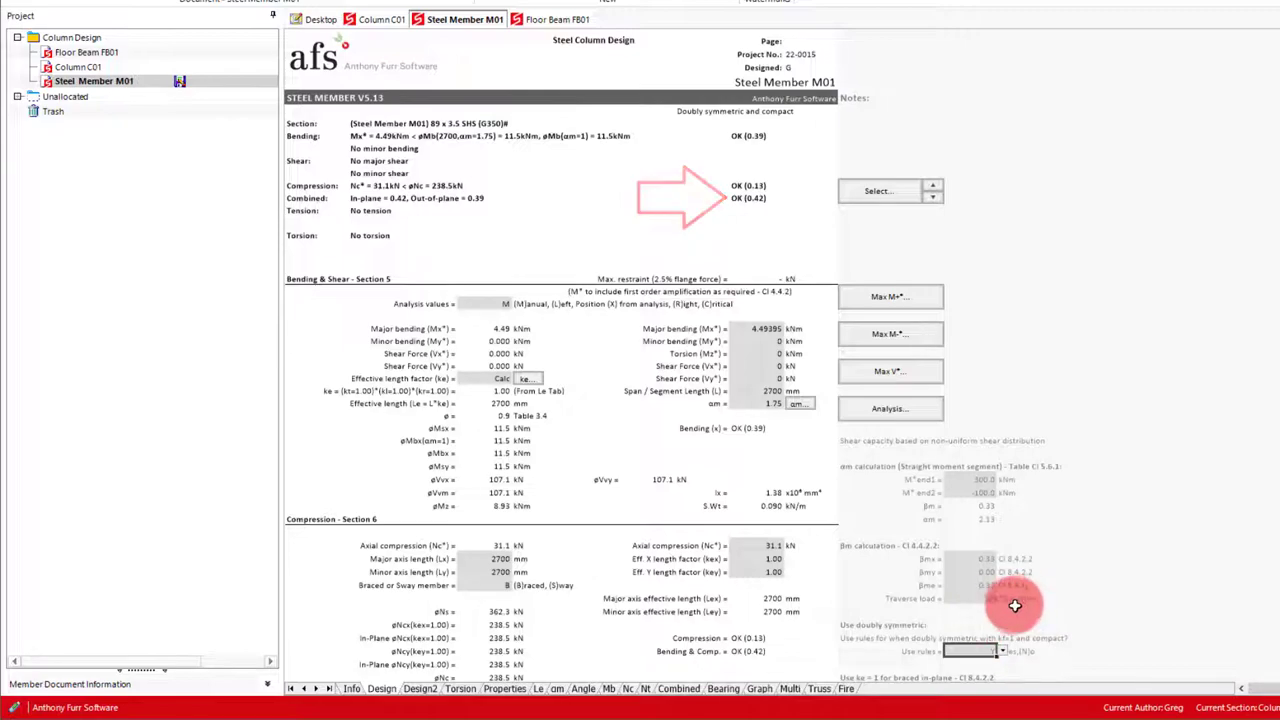
left_click(682, 688)
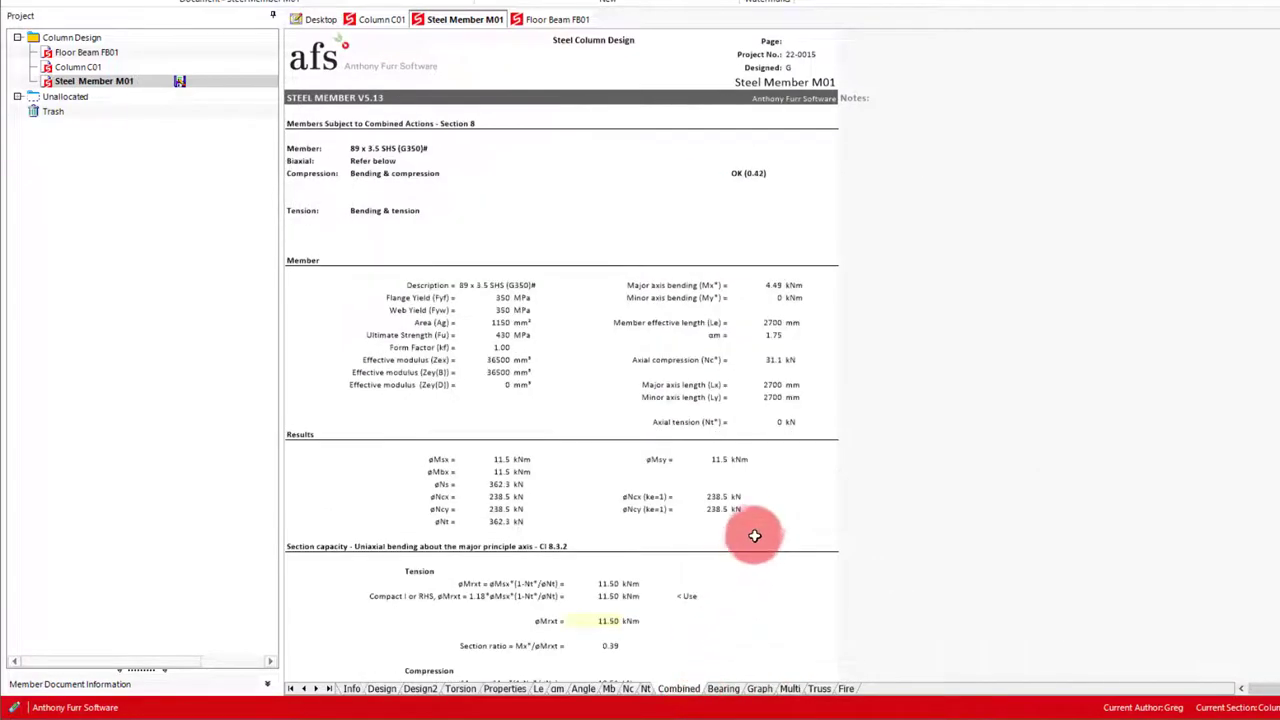
scroll(562, 360, "down", 10)
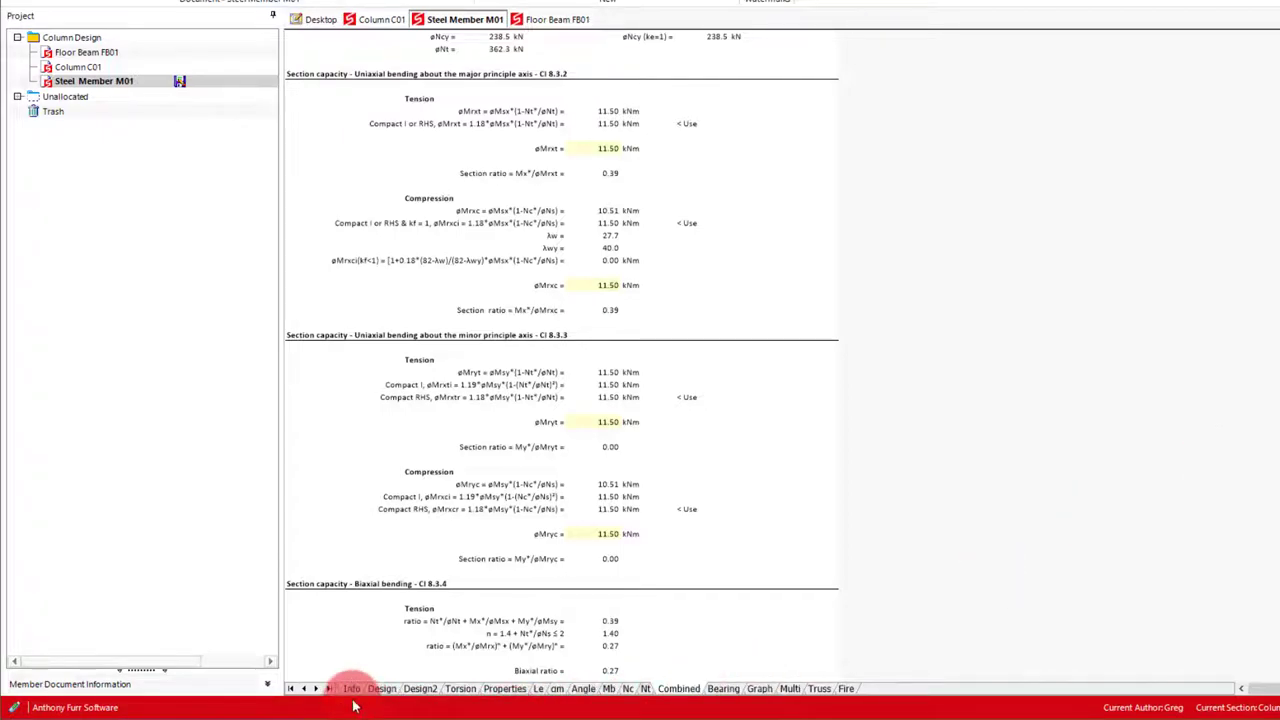
left_click(460, 689)
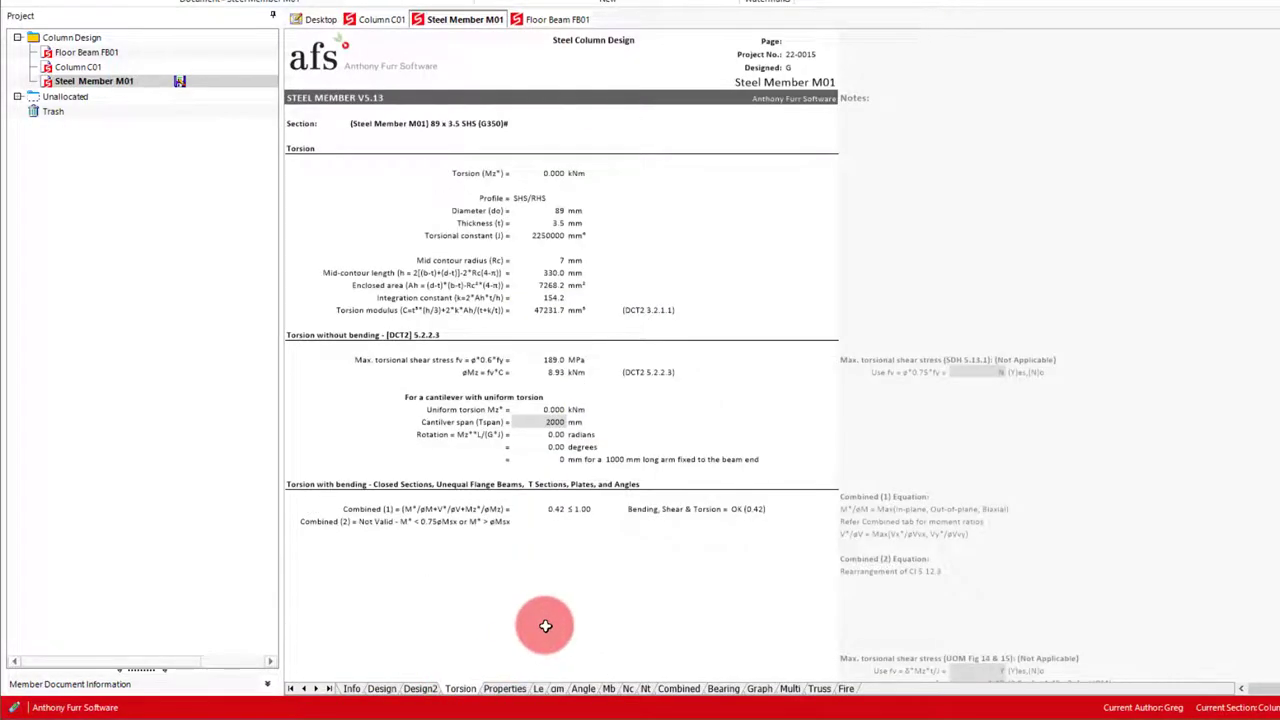
- Return to M01's Design sheet showing combined in-plane 0.42, out-of-plane 0.39
left_click(381, 689)
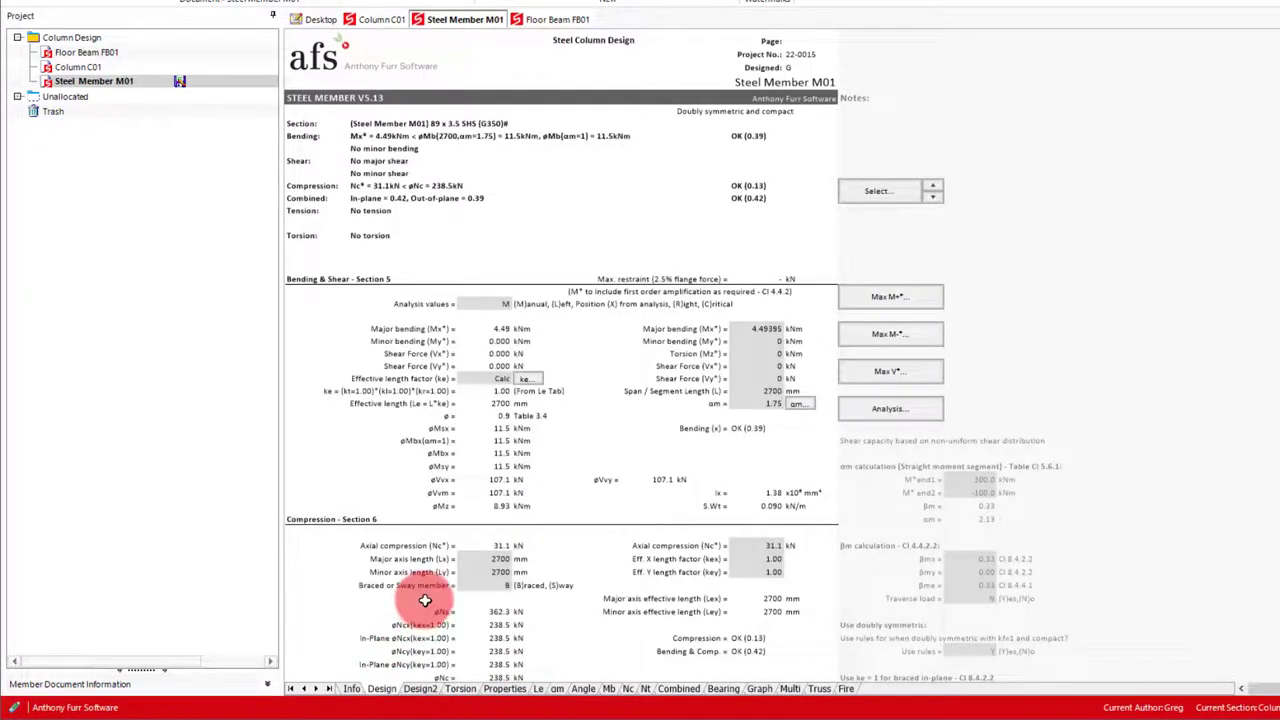